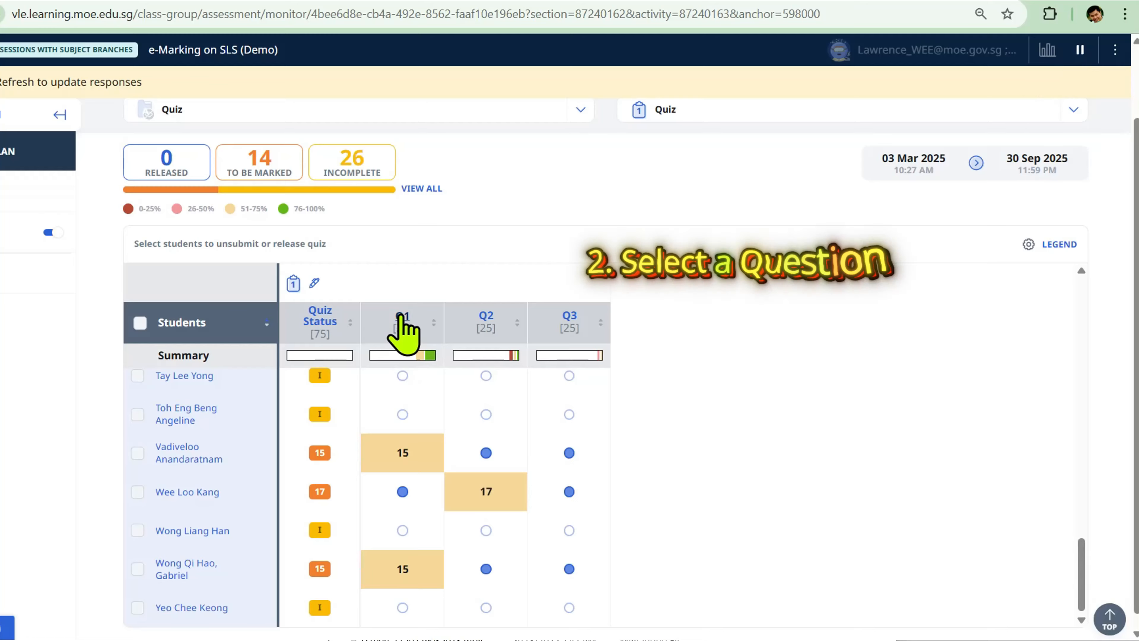
Open Q1 from the quiz monitoring table and view all student responses to it
{"action": "left_click", "coordinate": [402, 318]}
{"action": "scroll", "coordinate": [356, 368], "scroll_direction": "down", "scroll_amount": 10}
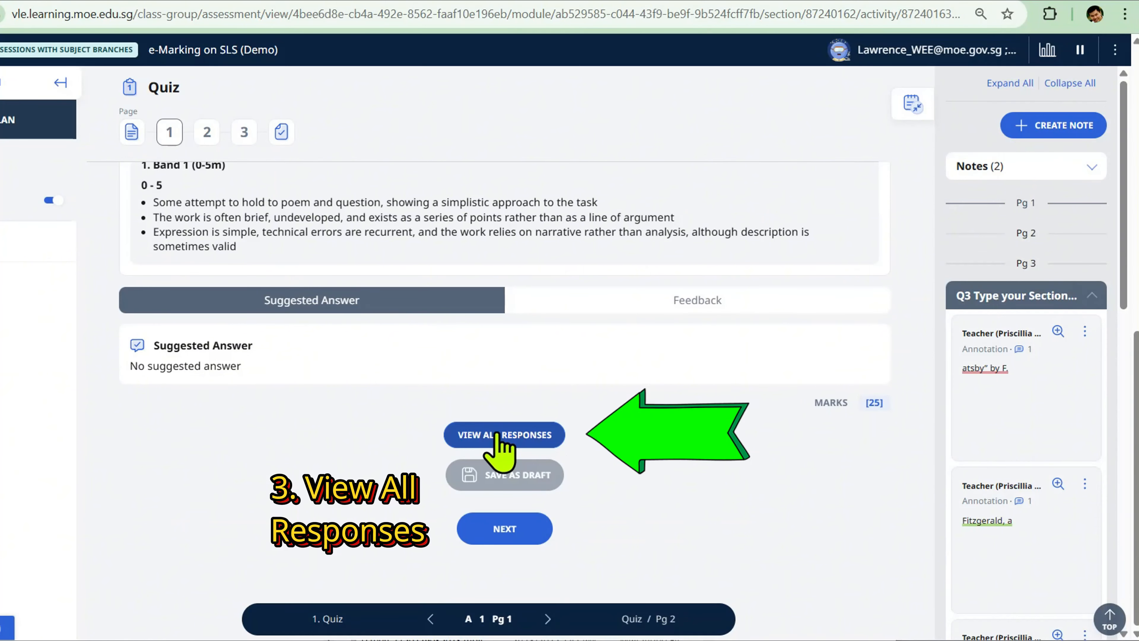
{"action": "left_click", "coordinate": [500, 434]}
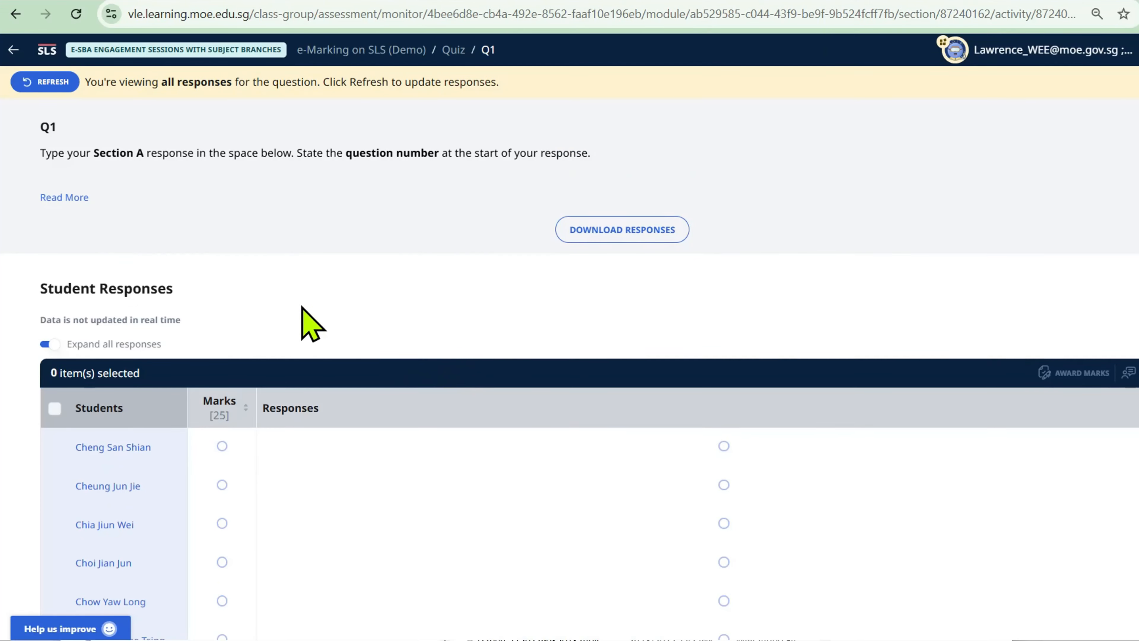
Select the first two students who have submitted Q1 responses, skipping the student without a response between them
{"action": "scroll", "coordinate": [312, 323], "scroll_direction": "down", "scroll_amount": 4}
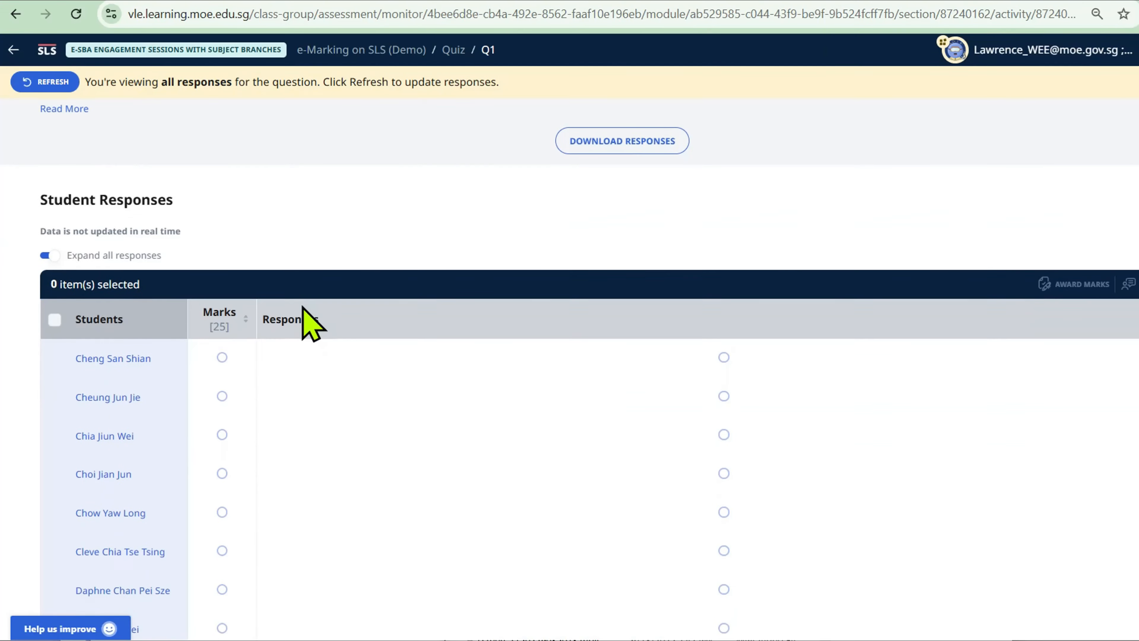
{"action": "scroll", "coordinate": [249, 398], "scroll_direction": "down", "scroll_amount": 2}
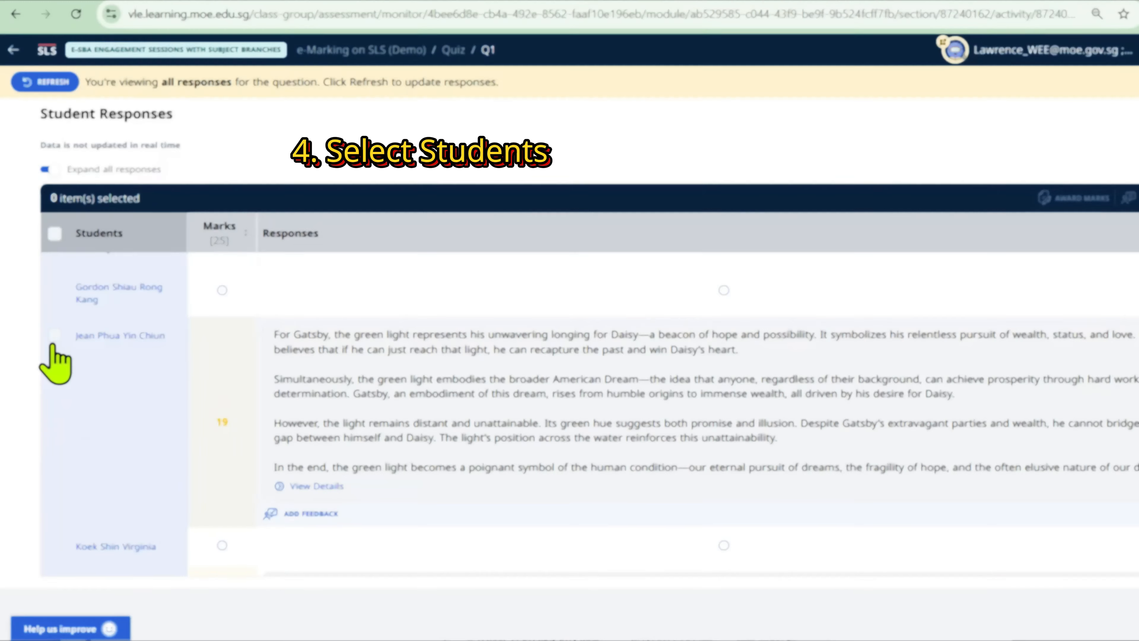
{"action": "left_click", "coordinate": [54, 328]}
{"action": "scroll", "coordinate": [90, 444], "scroll_direction": "down", "scroll_amount": 3}
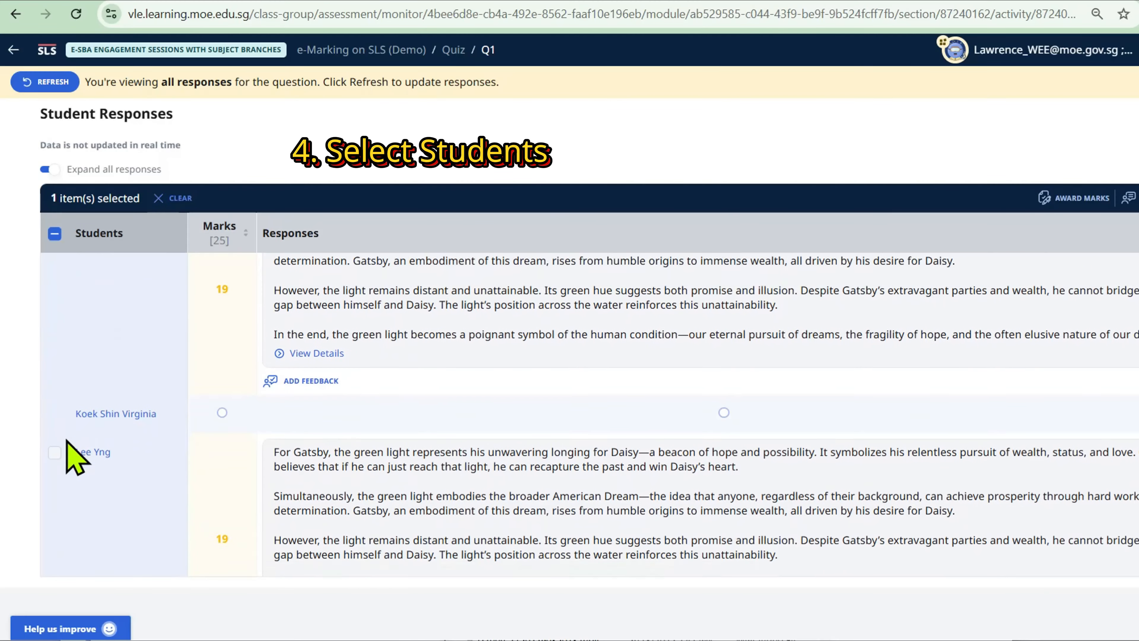
{"action": "left_click", "coordinate": [54, 418]}
{"action": "scroll", "coordinate": [83, 339], "scroll_direction": "up", "scroll_amount": 2}
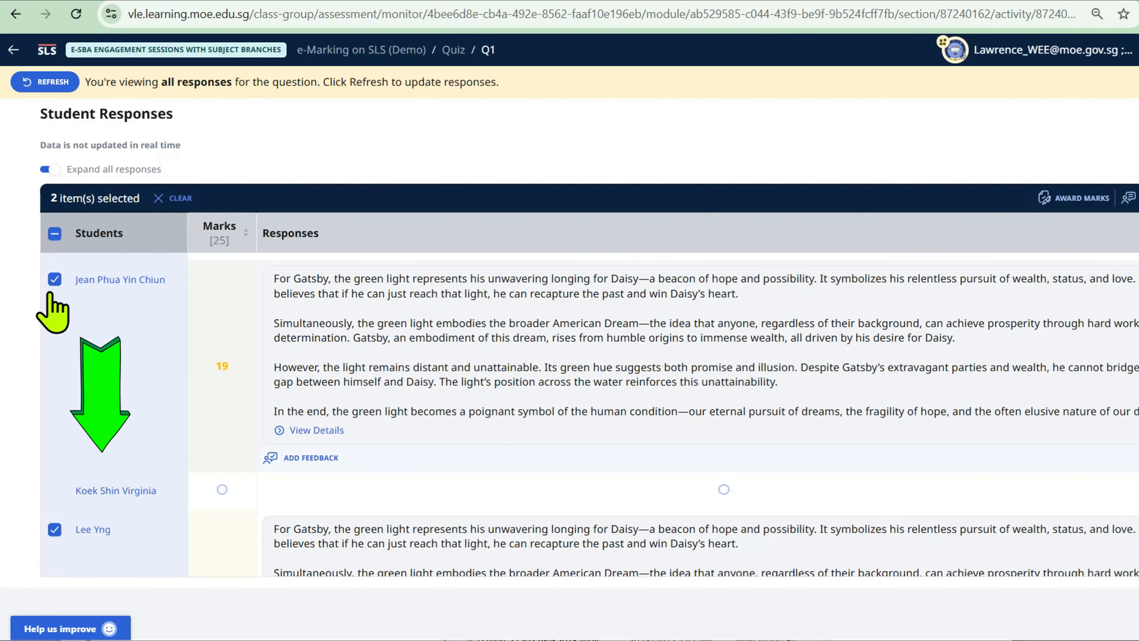
Award the two selected students 23 marks on the H1 Section A band descriptors and start editing the criterion feedback comment
{"action": "scroll", "coordinate": [234, 482], "scroll_direction": "down", "scroll_amount": 1}
{"action": "scroll", "coordinate": [234, 493], "scroll_direction": "down", "scroll_amount": 2}
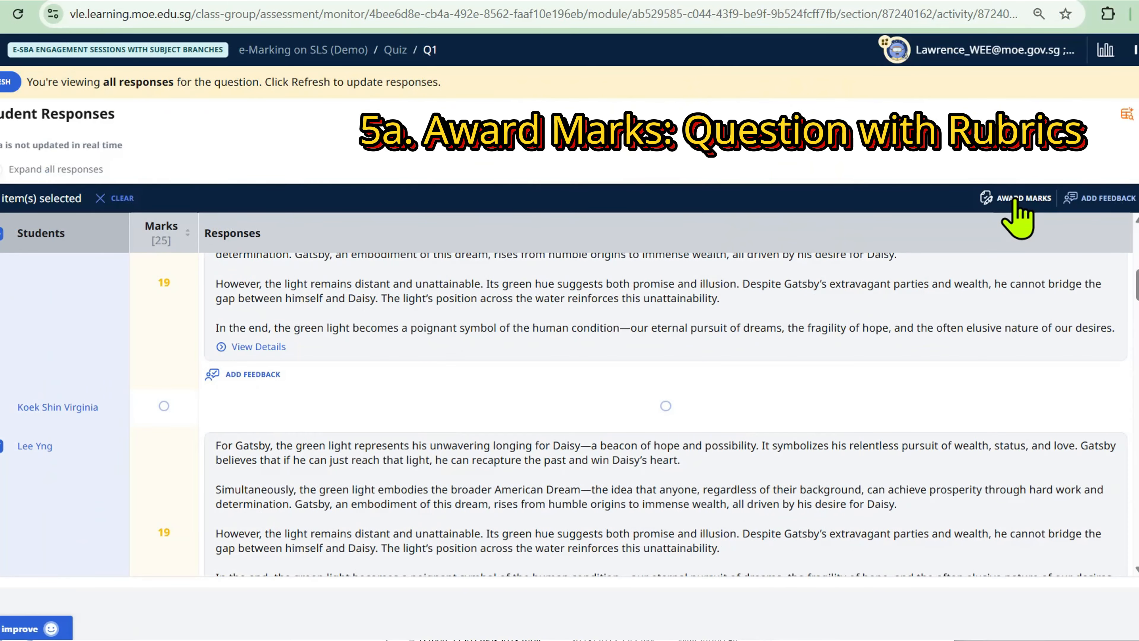
{"action": "left_click", "coordinate": [1017, 198]}
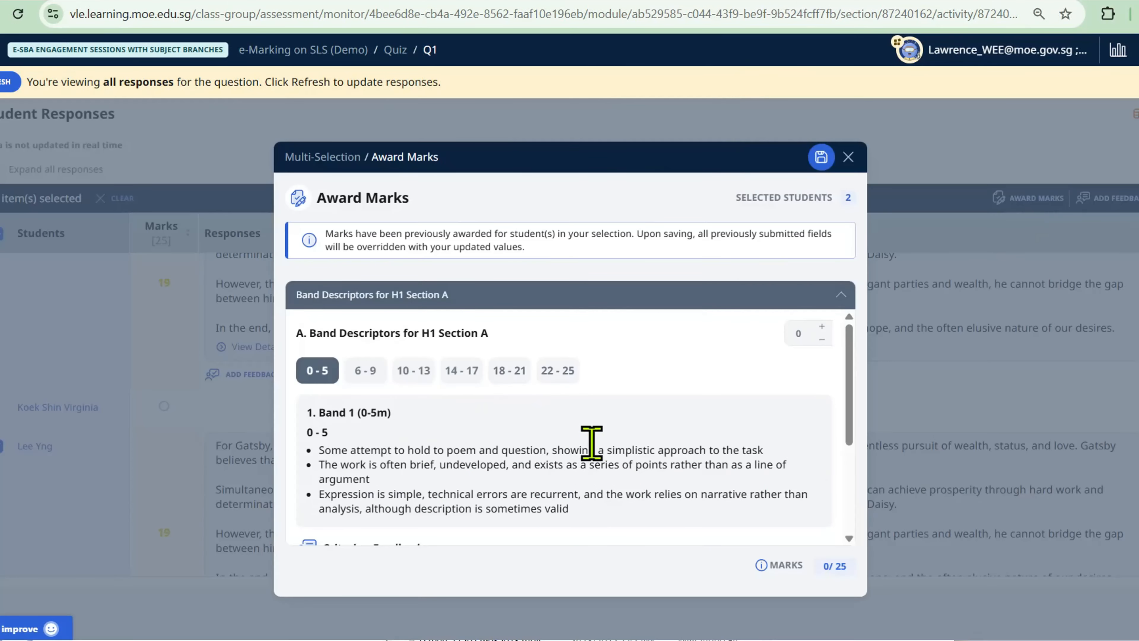
{"action": "scroll", "coordinate": [591, 443], "scroll_direction": "down", "scroll_amount": 4}
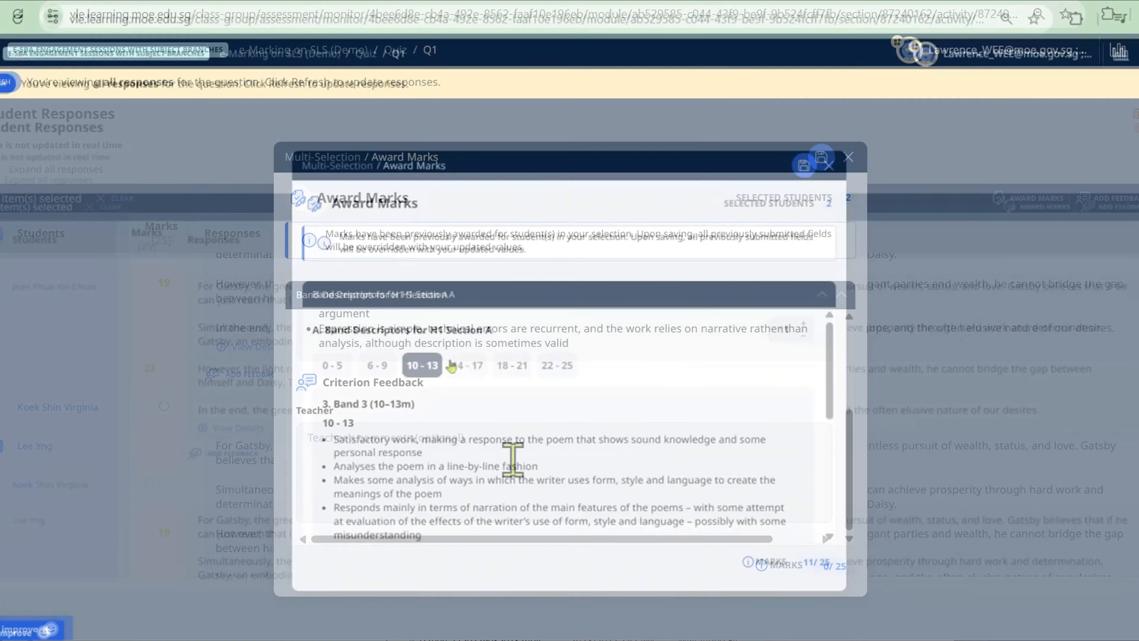
{"action": "left_click", "coordinate": [461, 366]}
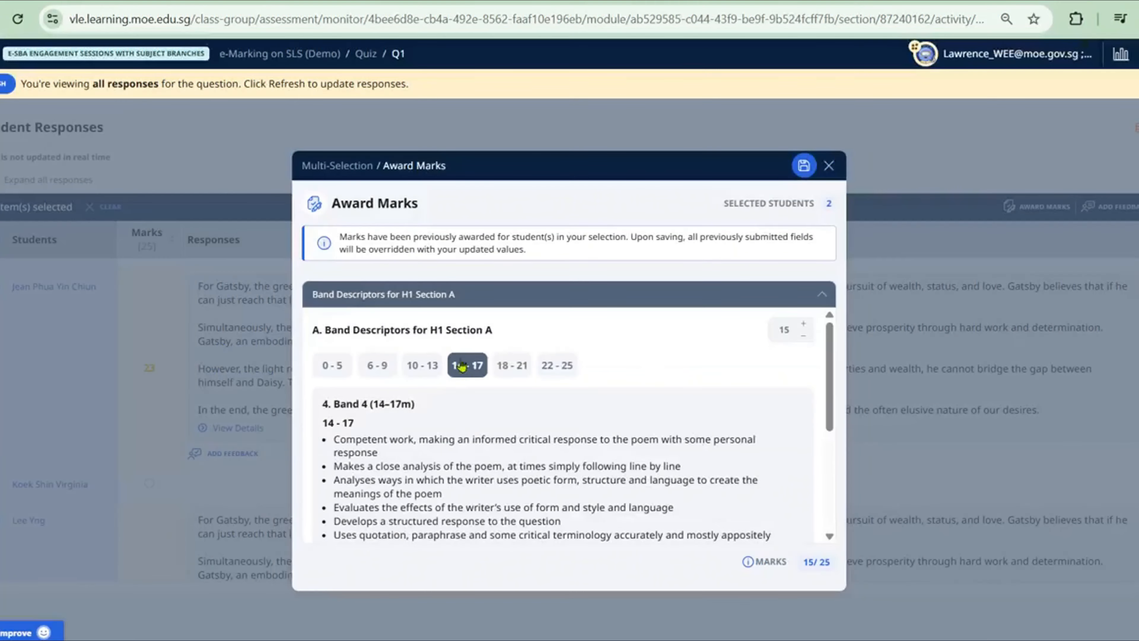
{"action": "left_click", "coordinate": [805, 326]}
{"action": "left_click", "coordinate": [804, 325]}
{"action": "left_click", "coordinate": [804, 323]}
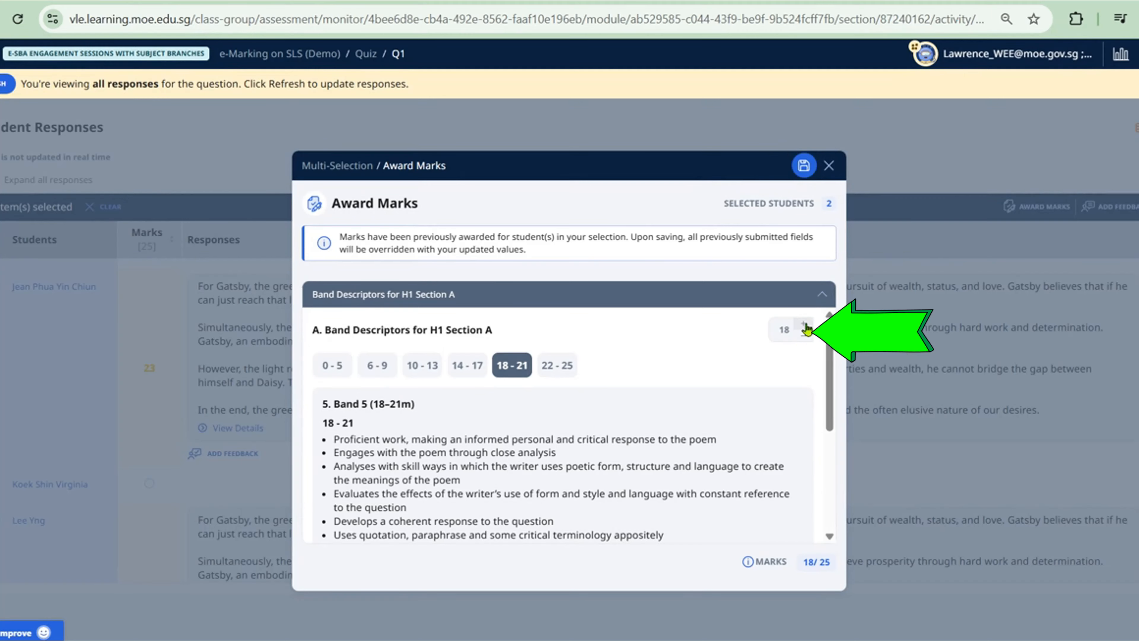
{"action": "left_click", "coordinate": [803, 323]}
{"action": "left_click", "coordinate": [804, 323]}
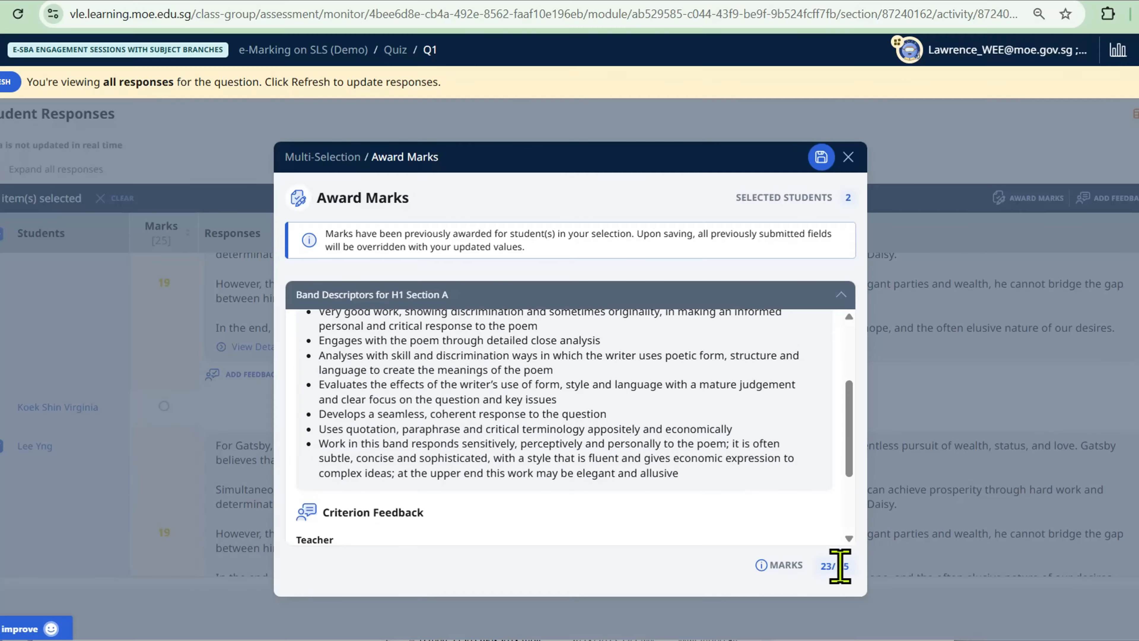
{"action": "scroll", "coordinate": [587, 432], "scroll_direction": "down", "scroll_amount": 3}
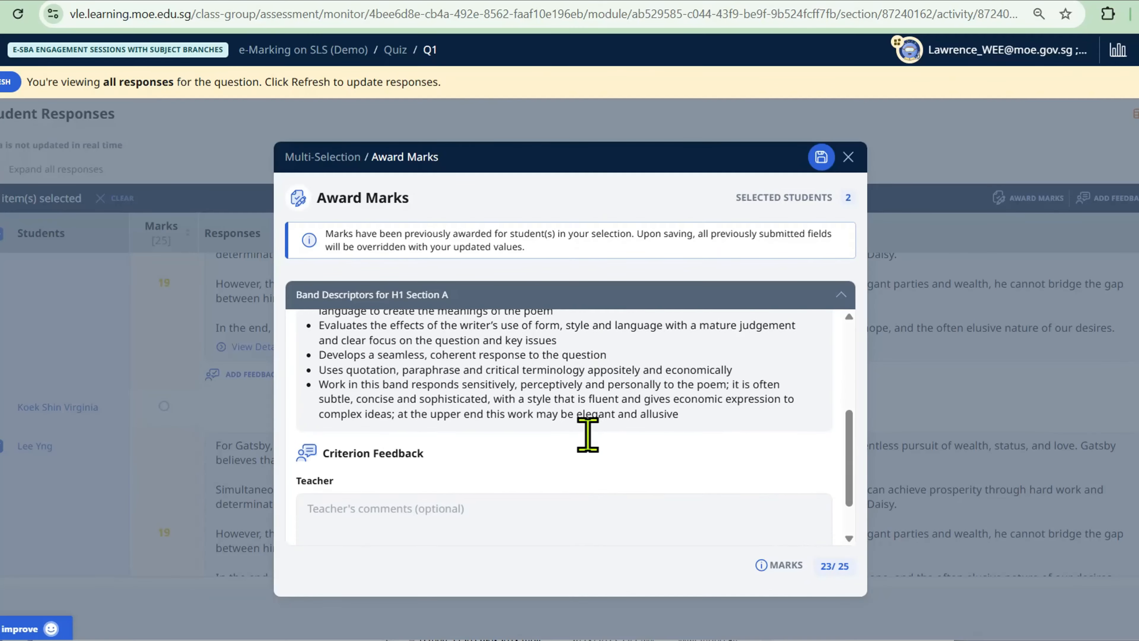
{"action": "left_click", "coordinate": [349, 439]}
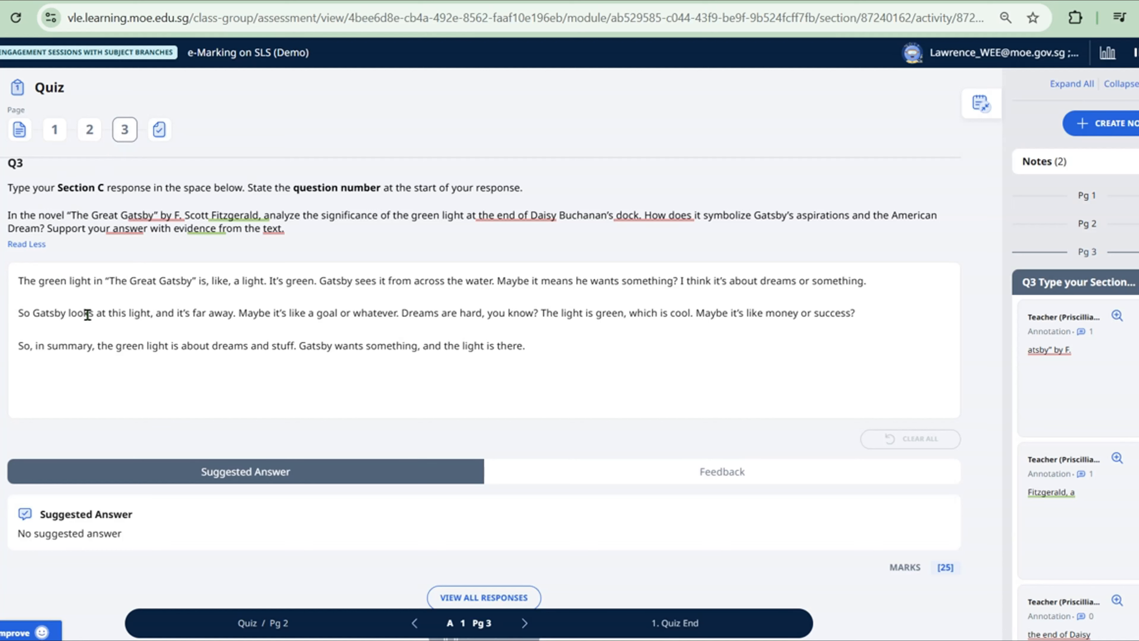
View all student responses for Q3, the Section C question, from its quiz page
{"action": "scroll", "coordinate": [325, 425], "scroll_direction": "down", "scroll_amount": 1}
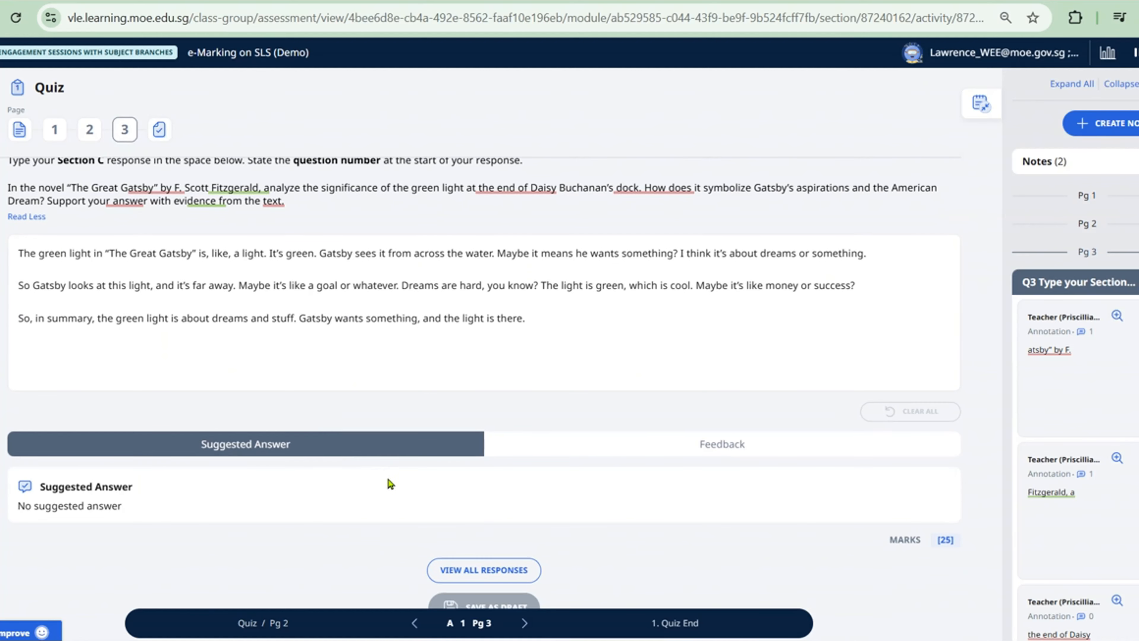
{"action": "scroll", "coordinate": [448, 428], "scroll_direction": "up", "scroll_amount": 2}
{"action": "scroll", "coordinate": [472, 538], "scroll_direction": "down", "scroll_amount": 2}
{"action": "left_click", "coordinate": [483, 570]}
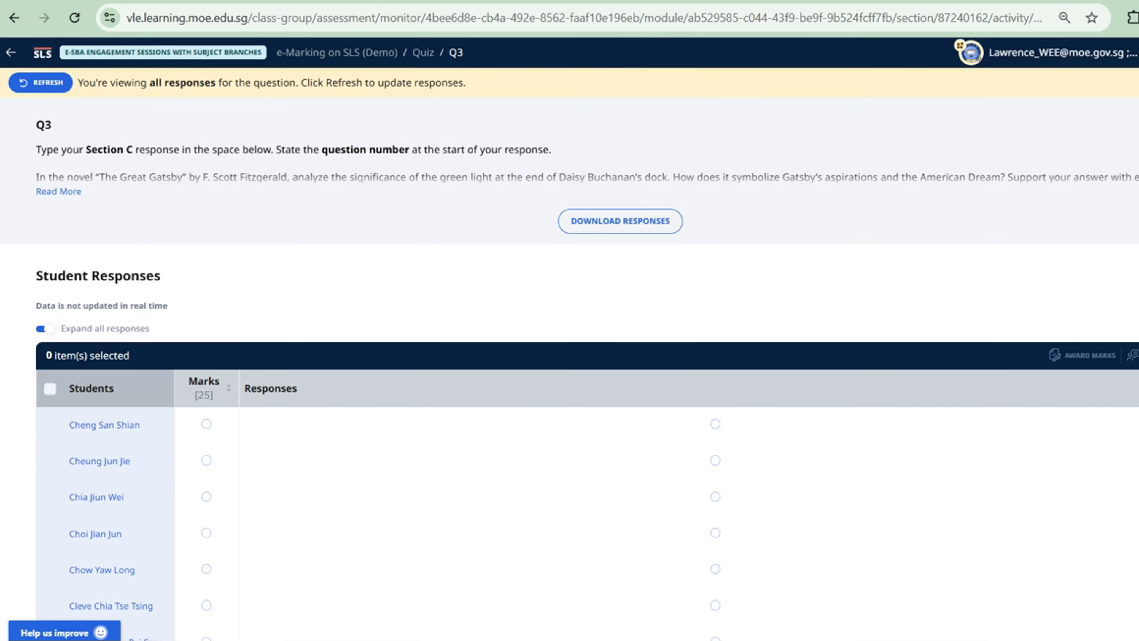
Select the two students with blank, unmarked Q3 responses in the student list
{"action": "scroll", "coordinate": [604, 387], "scroll_direction": "down", "scroll_amount": 5}
{"action": "scroll", "coordinate": [264, 448], "scroll_direction": "down", "scroll_amount": 10}
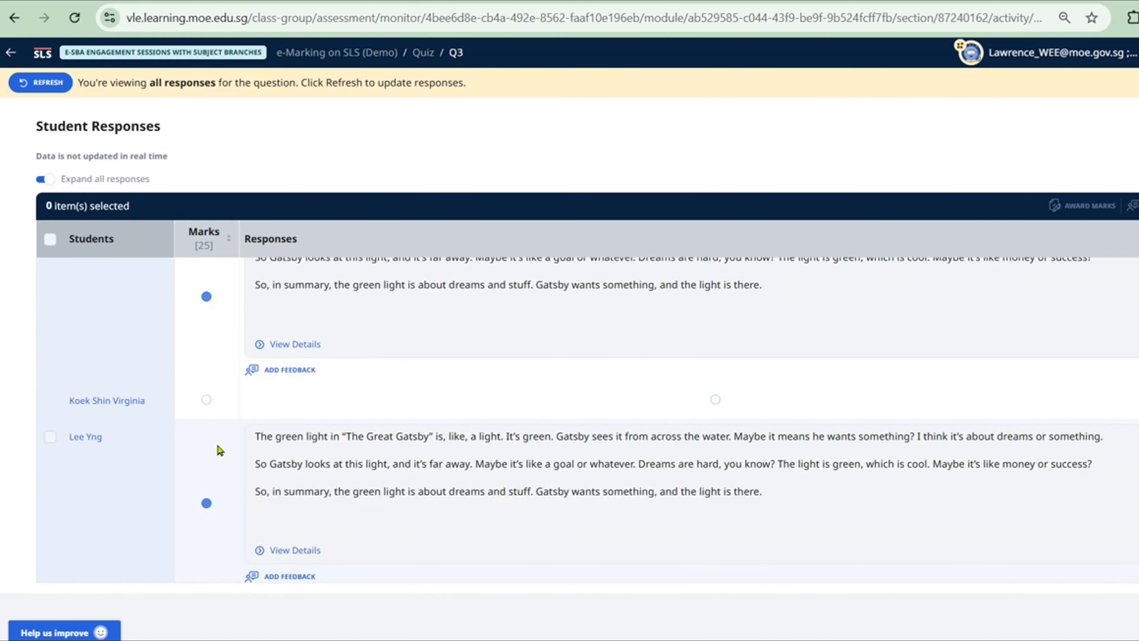
{"action": "scroll", "coordinate": [220, 450], "scroll_direction": "down", "scroll_amount": 10}
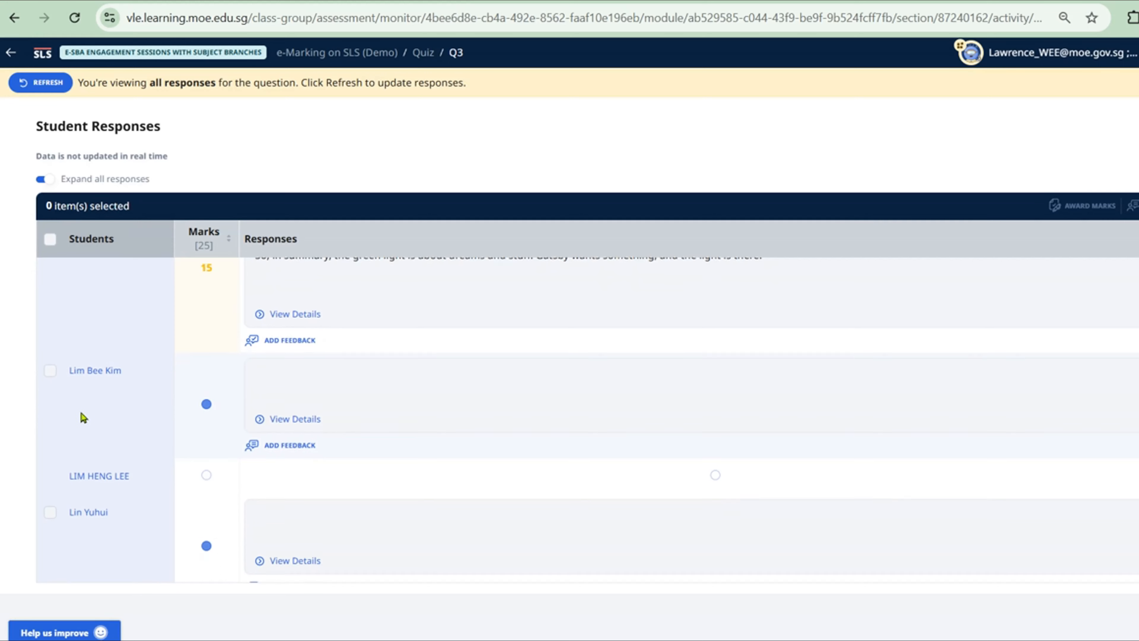
{"action": "scroll", "coordinate": [83, 417], "scroll_direction": "down", "scroll_amount": 1}
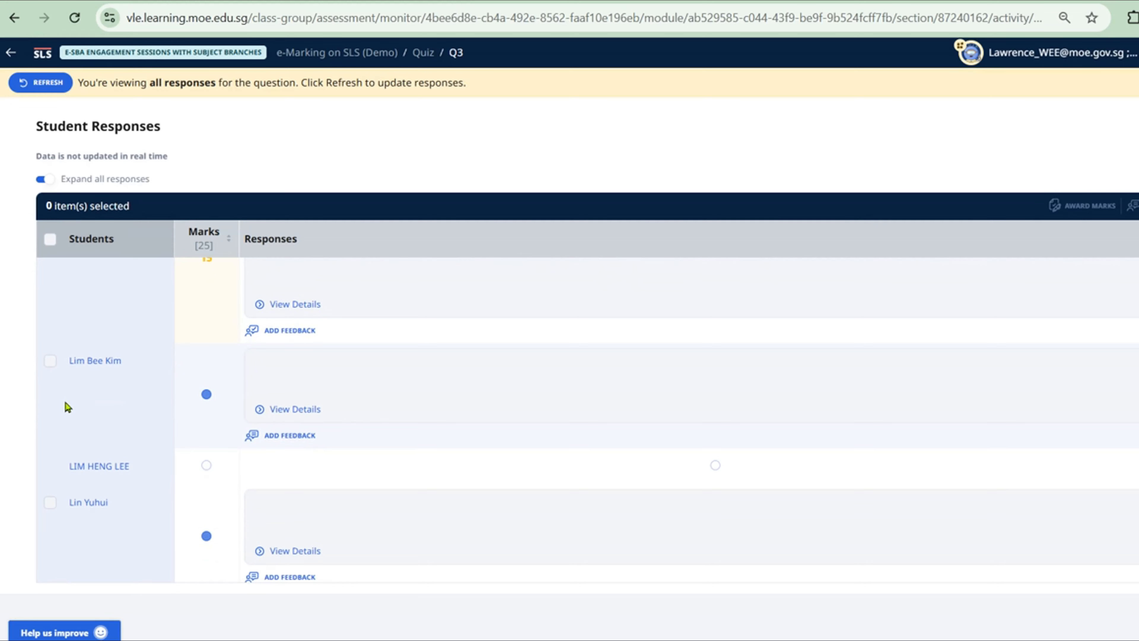
{"action": "left_click", "coordinate": [49, 361]}
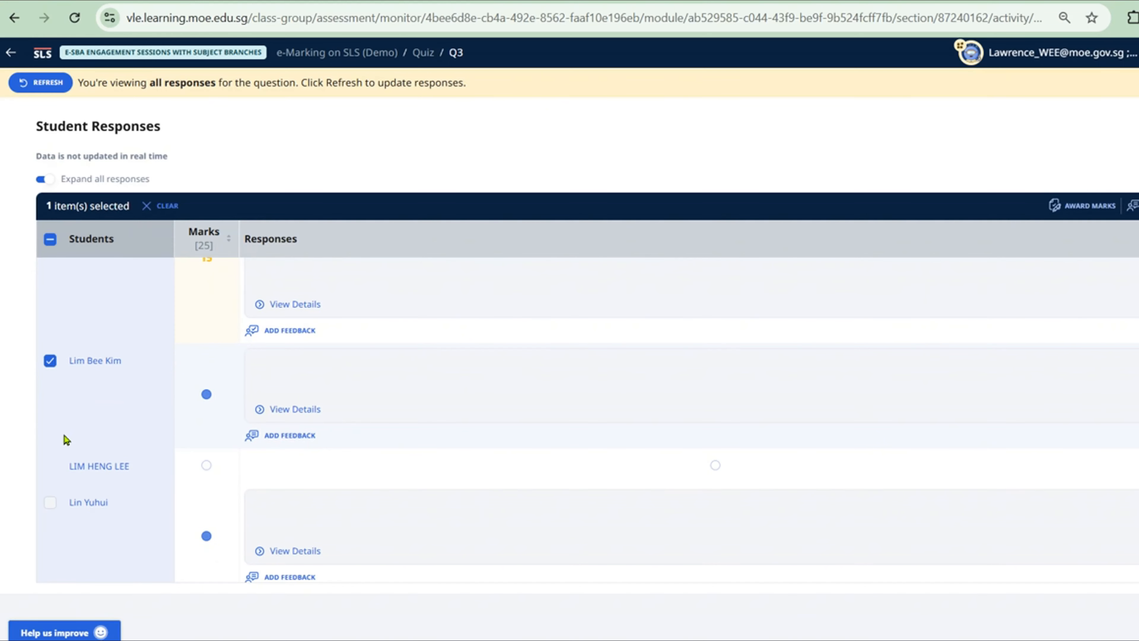
Award 11 marks out of 25 to the two selected students for Q3 and save
{"action": "left_click", "coordinate": [1085, 206]}
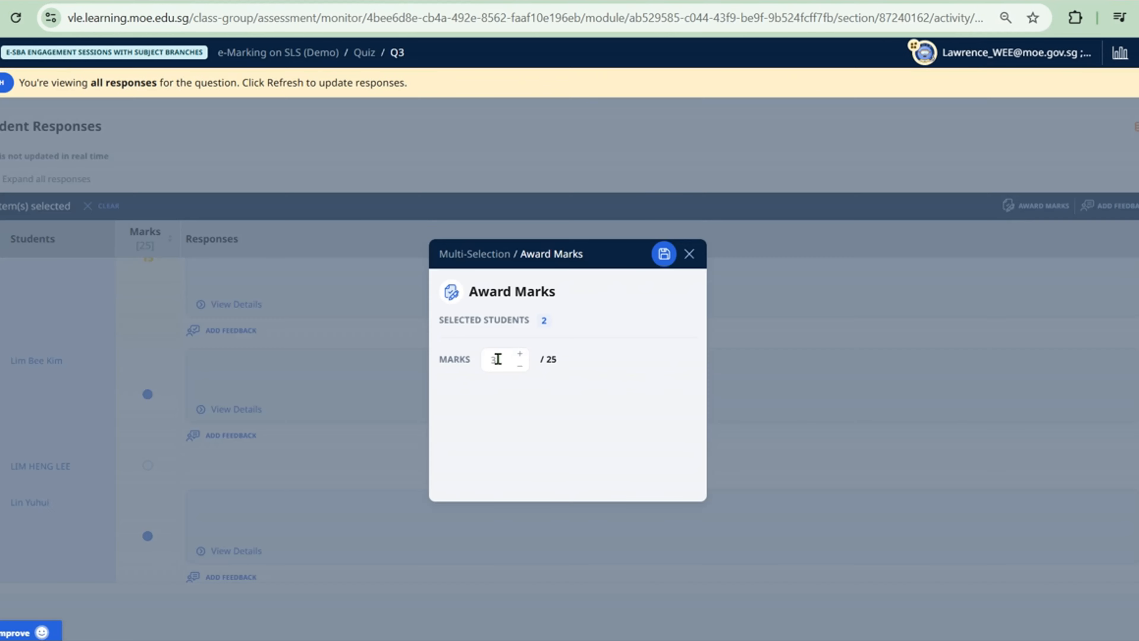
{"action": "left_click", "coordinate": [520, 355]}
{"action": "left_click", "coordinate": [521, 354]}
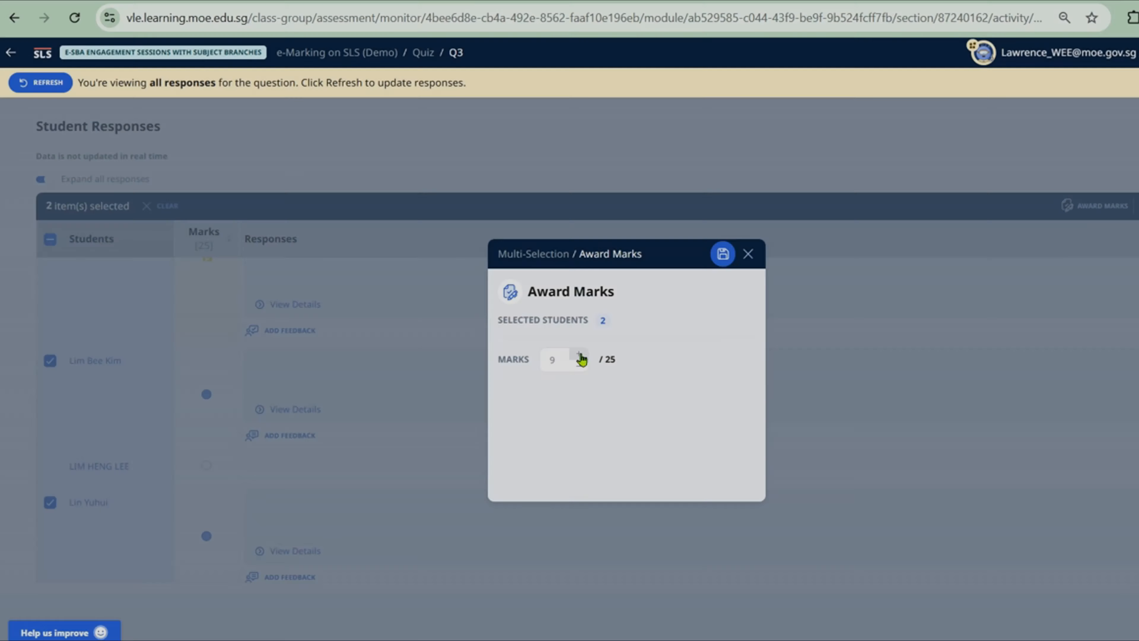
{"action": "left_click", "coordinate": [521, 355]}
{"action": "left_click", "coordinate": [520, 354]}
{"action": "left_click", "coordinate": [520, 355]}
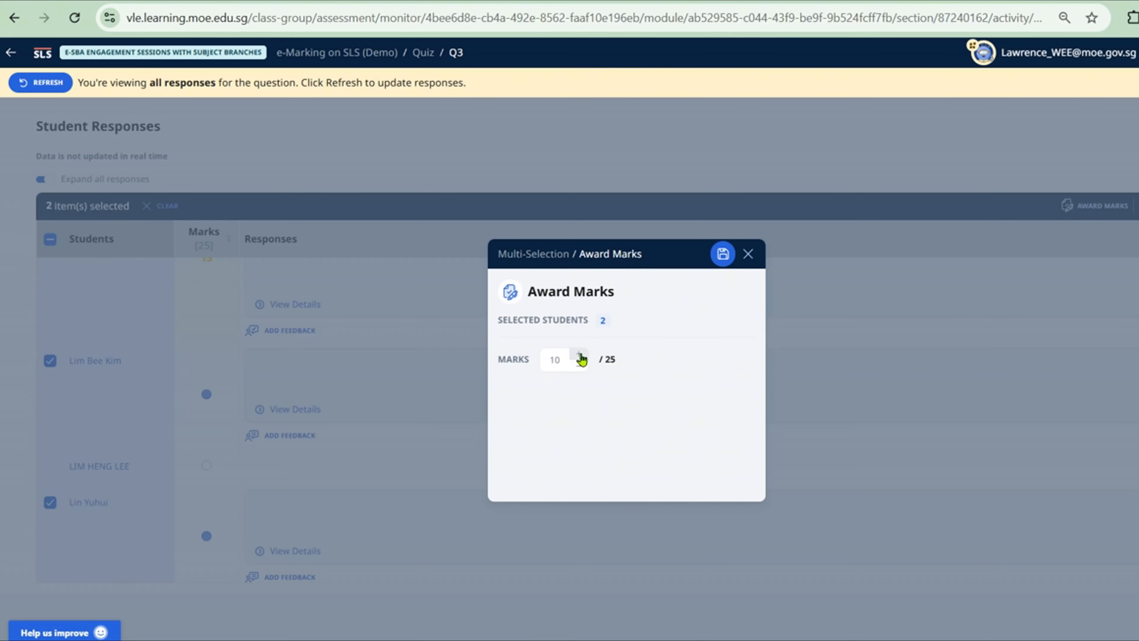
{"action": "left_click", "coordinate": [723, 254]}
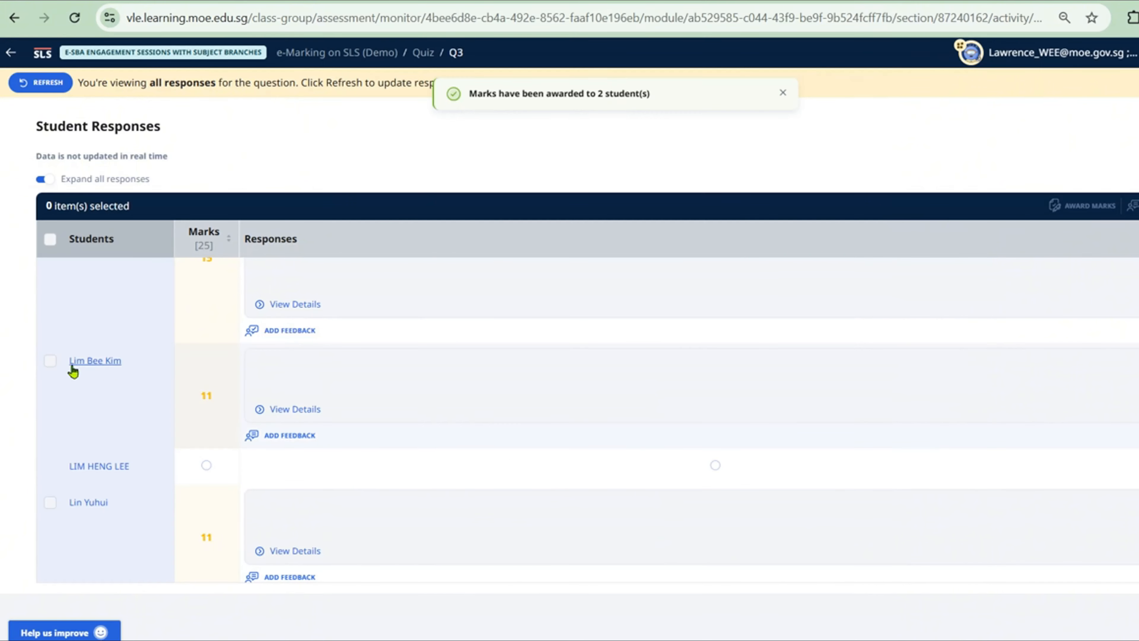
{"action": "left_click", "coordinate": [50, 361]}
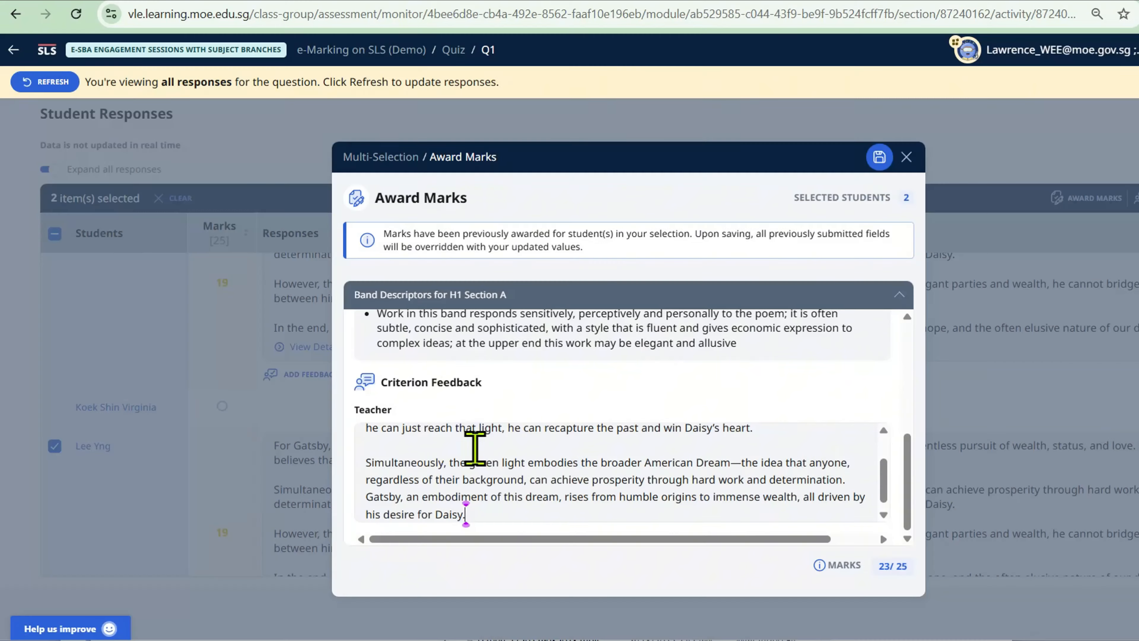
Review the criterion feedback entered for the two selected Q1 students and save it with their marks
{"action": "scroll", "coordinate": [763, 498], "scroll_direction": "down", "scroll_amount": 1}
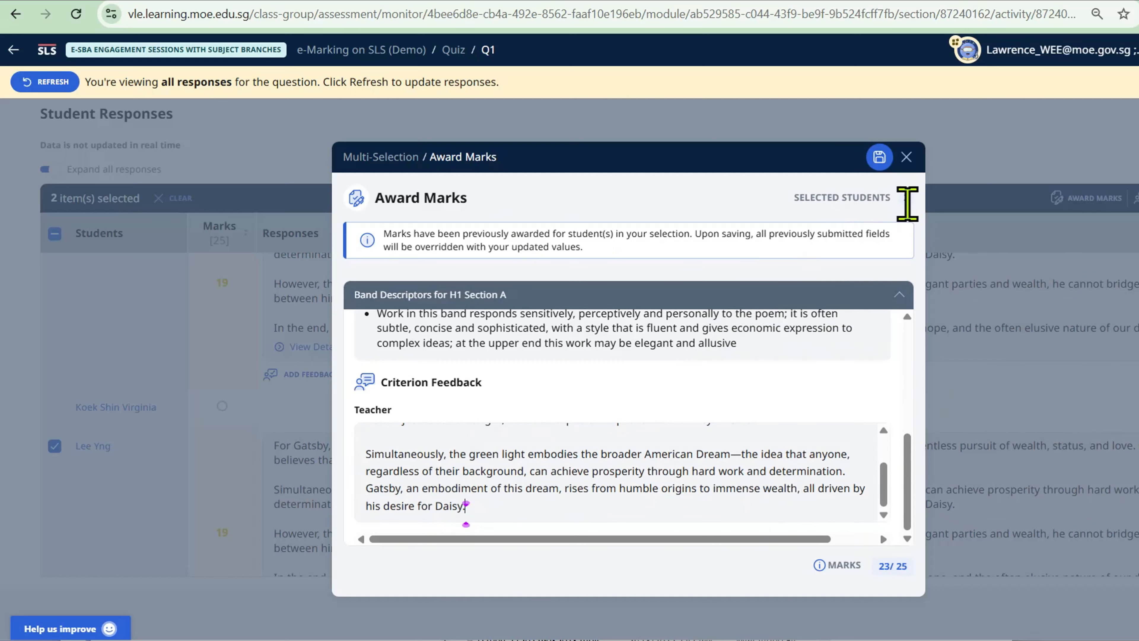
{"action": "scroll", "coordinate": [534, 460], "scroll_direction": "up", "scroll_amount": 3}
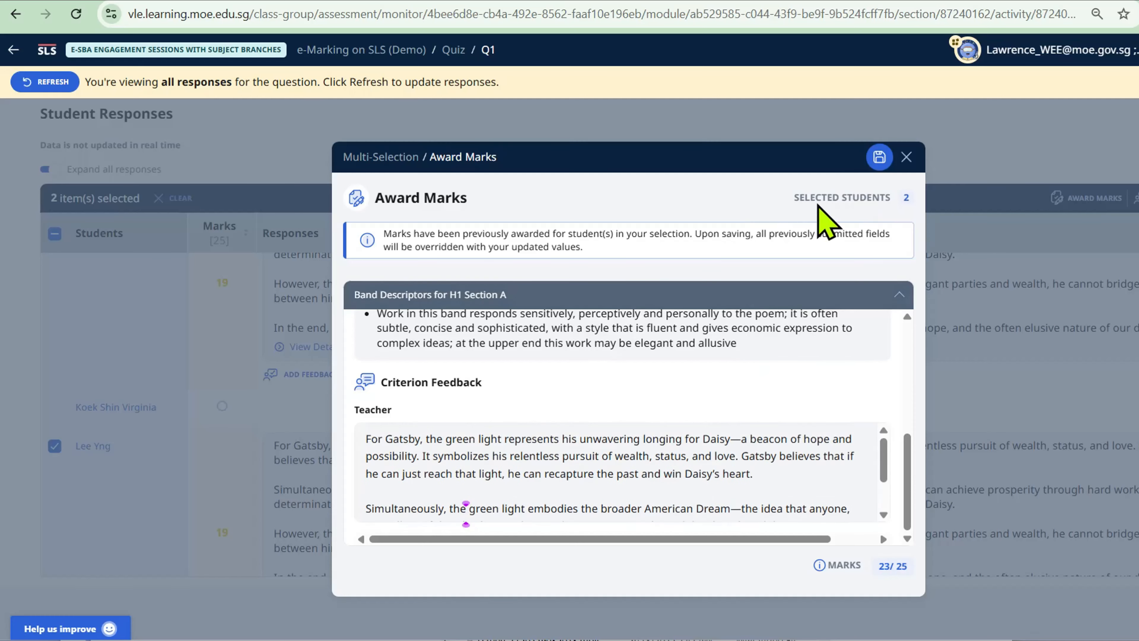
{"action": "left_click", "coordinate": [880, 157]}
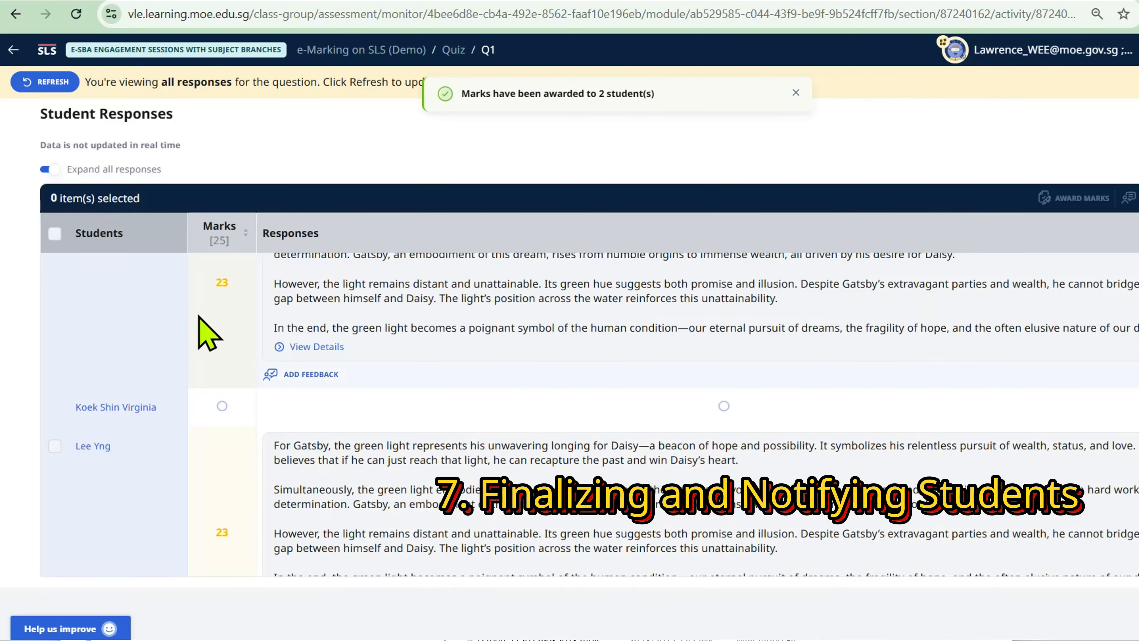
Check the saved Q1 marks of both students and open feedback entry for the first one's response
{"action": "scroll", "coordinate": [181, 355], "scroll_direction": "up", "scroll_amount": 3}
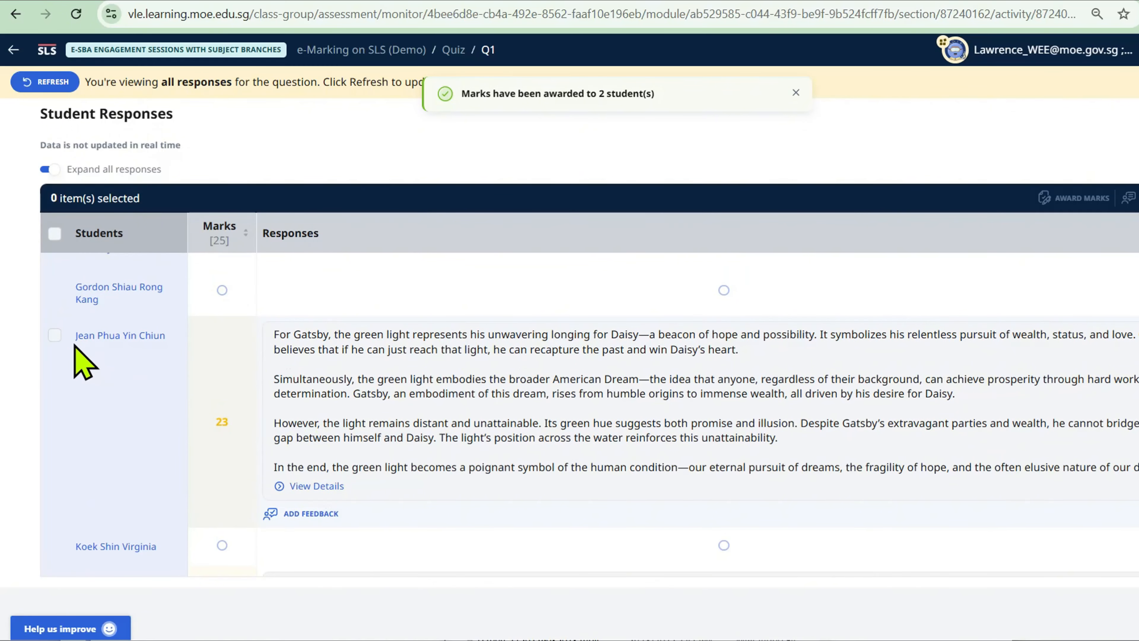
{"action": "scroll", "coordinate": [69, 421], "scroll_direction": "down", "scroll_amount": 3}
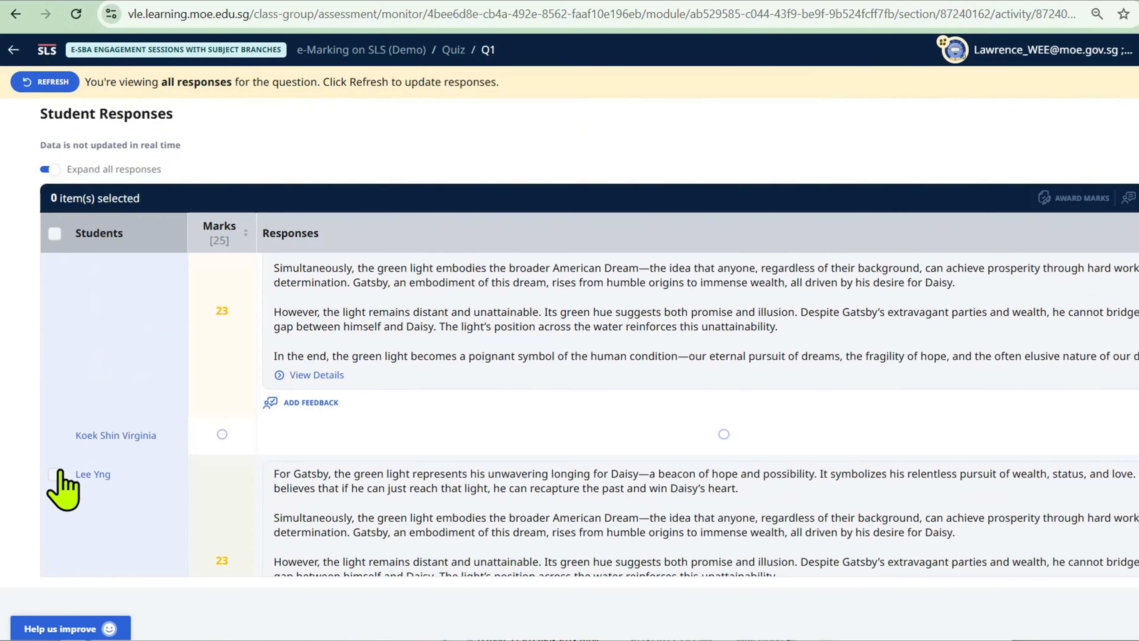
{"action": "scroll", "coordinate": [89, 516], "scroll_direction": "down", "scroll_amount": 4}
{"action": "scroll", "coordinate": [287, 439], "scroll_direction": "up", "scroll_amount": 2}
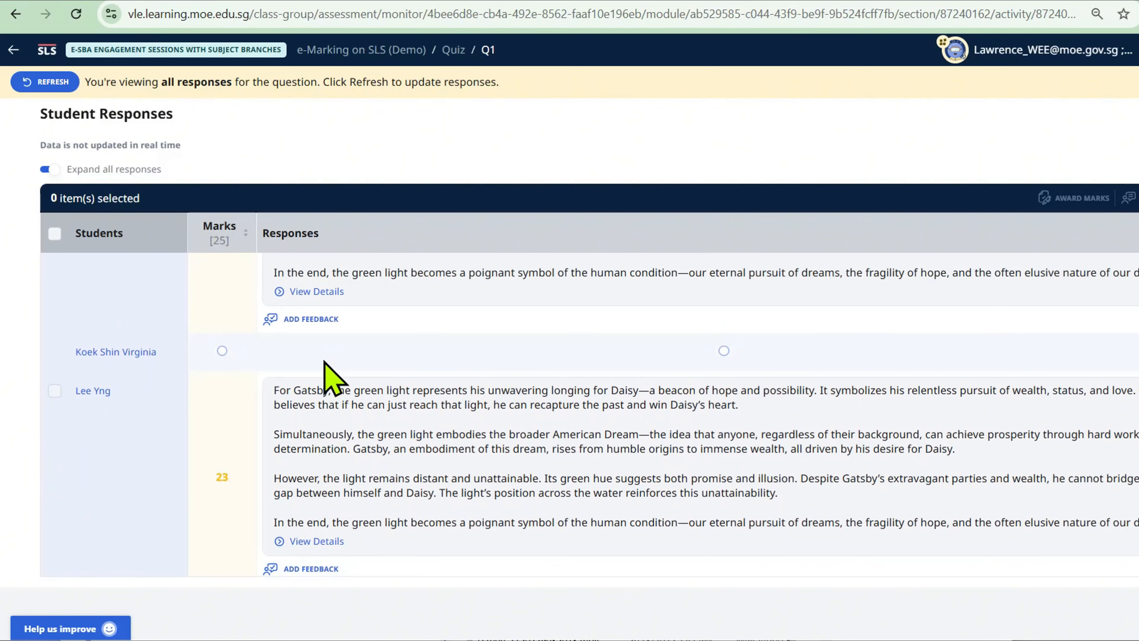
{"action": "scroll", "coordinate": [269, 327], "scroll_direction": "up", "scroll_amount": 2}
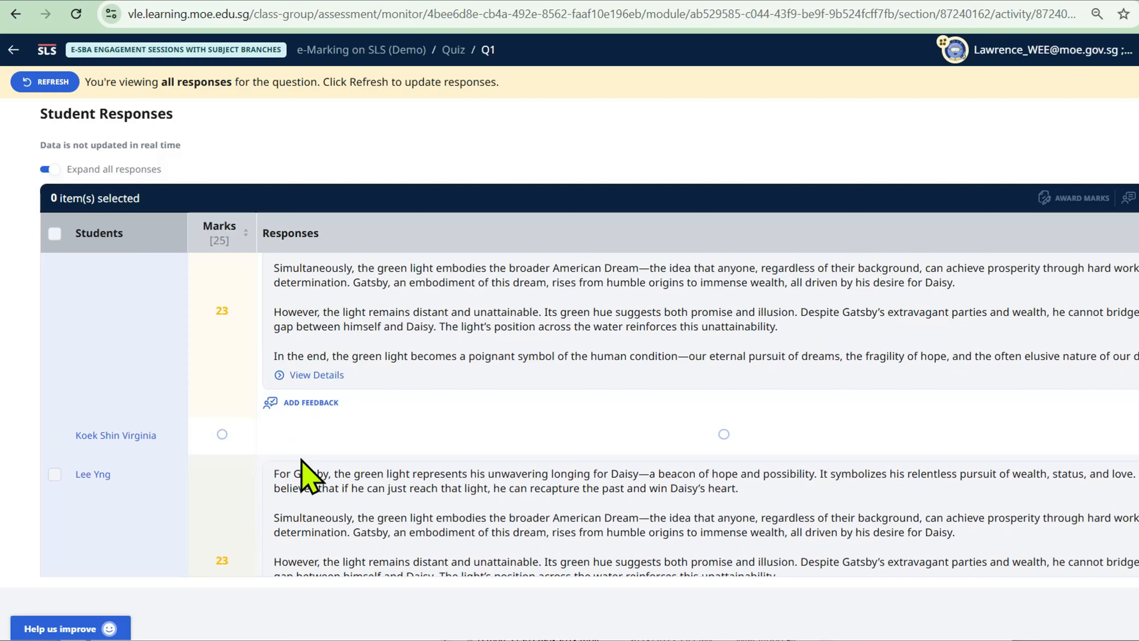
{"action": "left_click", "coordinate": [301, 403]}
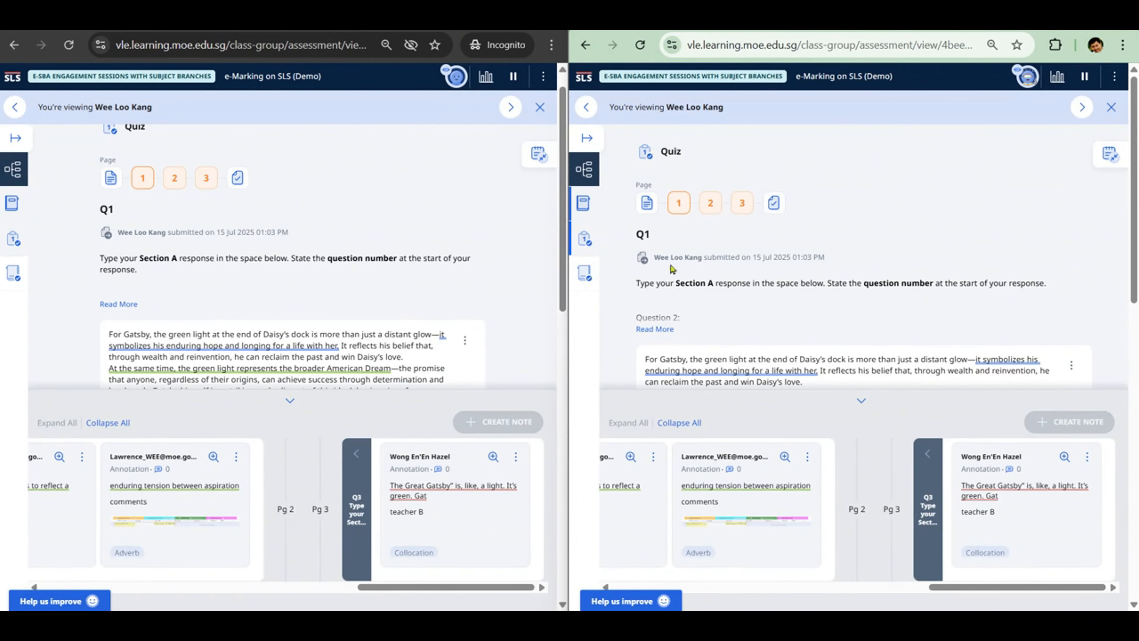
Select a passage of the student's Q1 response for annotation in the second teacher's window
{"action": "scroll", "coordinate": [908, 291], "scroll_direction": "down", "scroll_amount": 3}
{"action": "left_click_drag", "start_coordinate": [926, 289], "coordinate": [1023, 289]}
{"action": "left_click", "coordinate": [963, 336]}
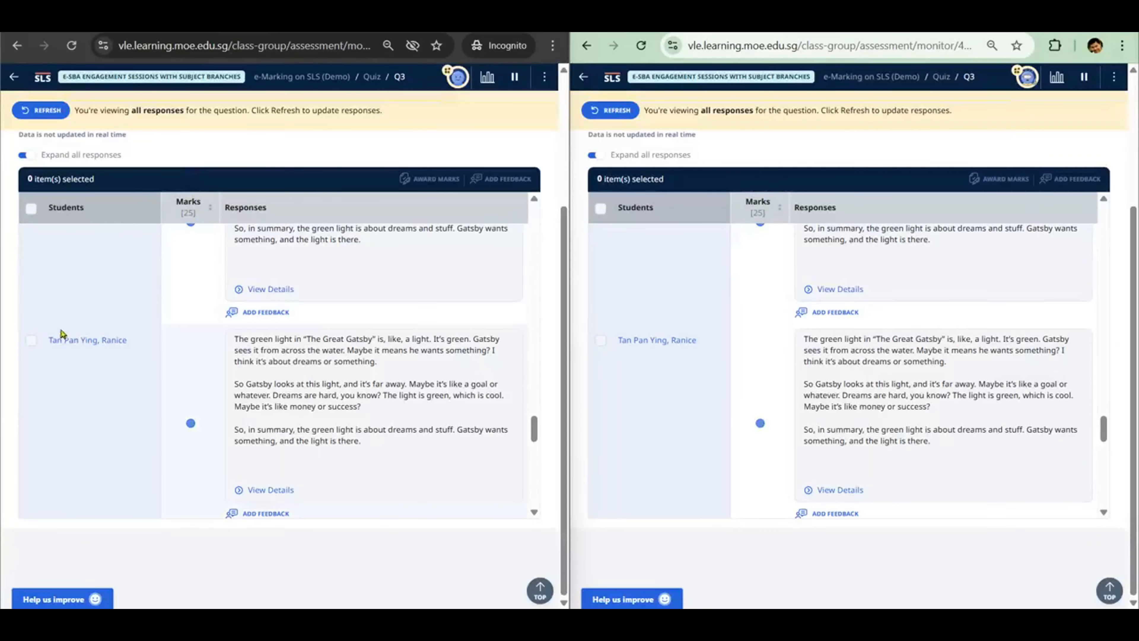
Award the student 10 of 25 marks for Q3 in the first teacher's window and open mark entry for the same student in the second teacher's window
{"action": "left_click", "coordinate": [30, 340]}
{"action": "type", "text": "10"}
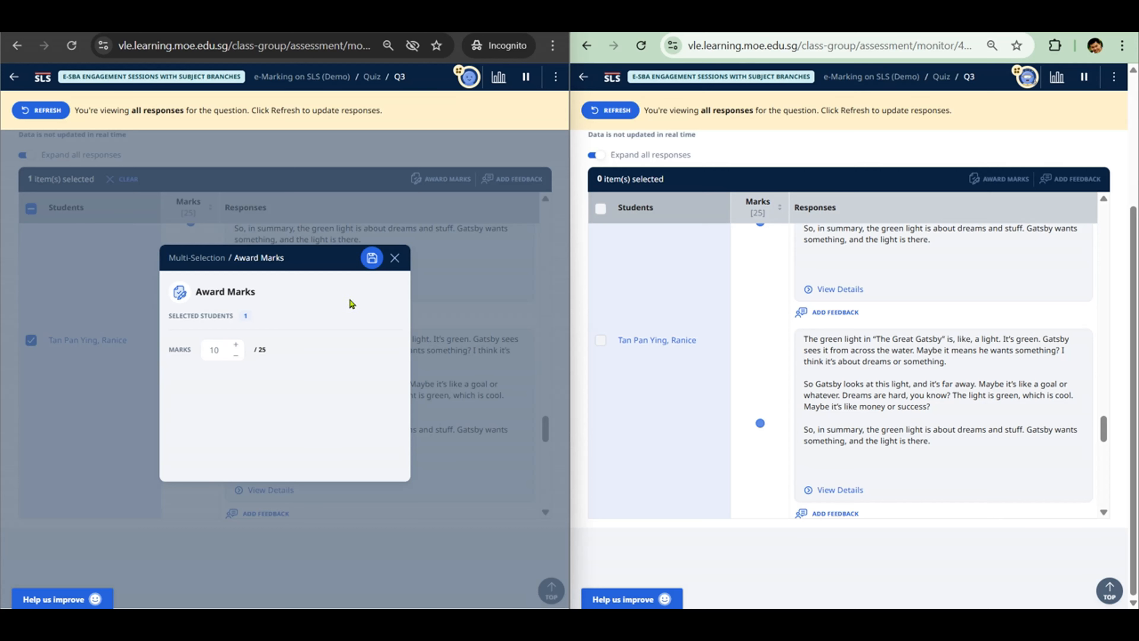
{"action": "left_click", "coordinate": [603, 344]}
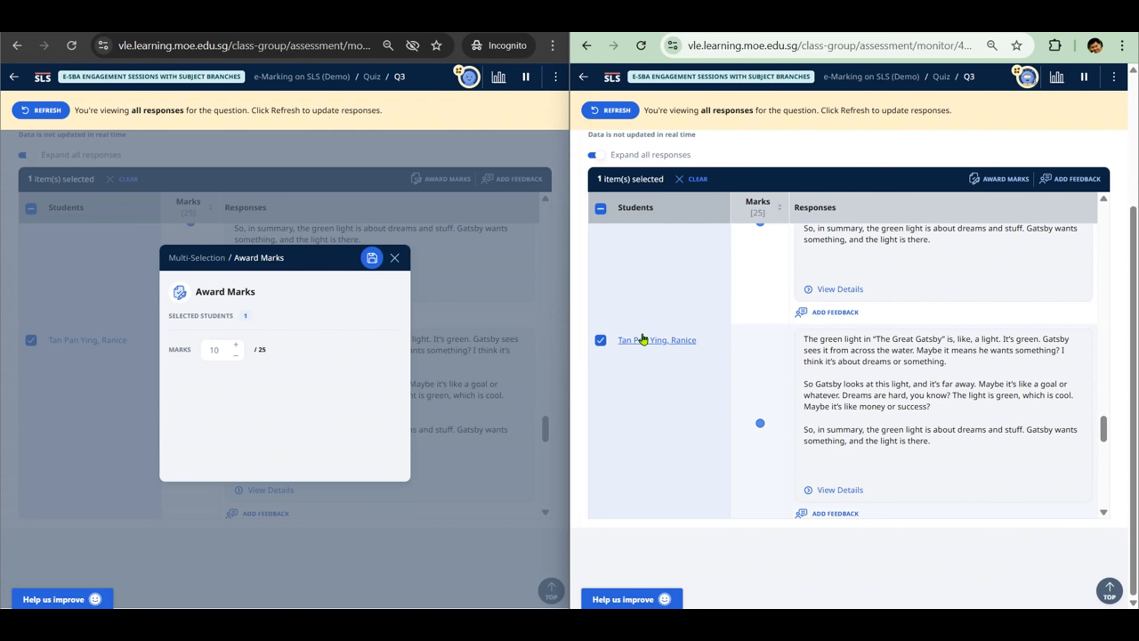
{"action": "left_click", "coordinate": [1002, 180]}
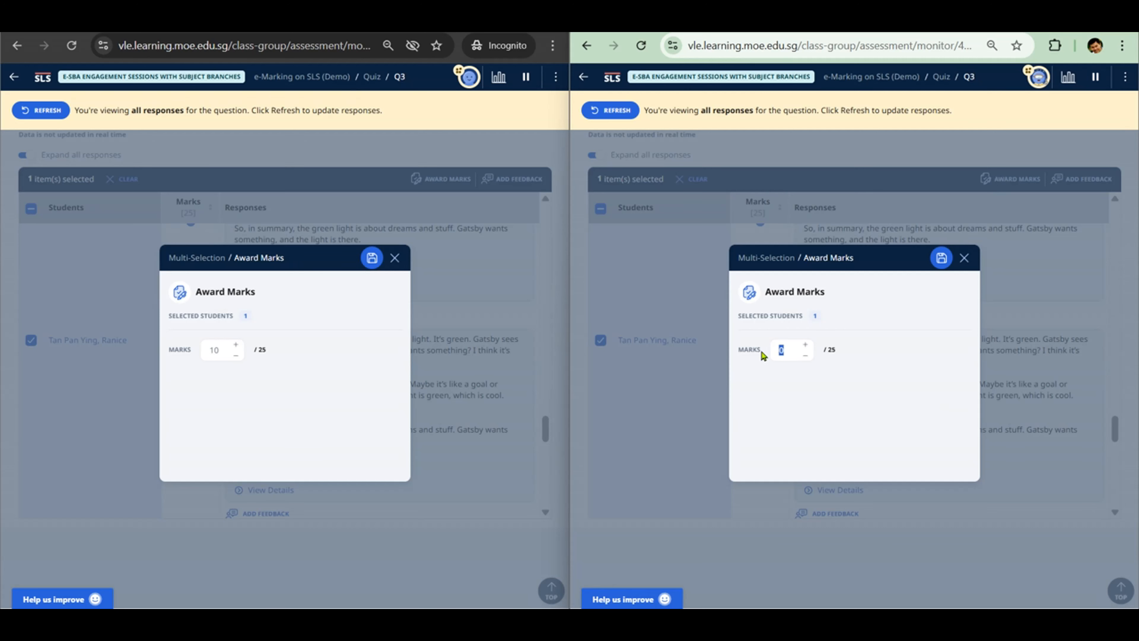
{"action": "left_click", "coordinate": [372, 258]}
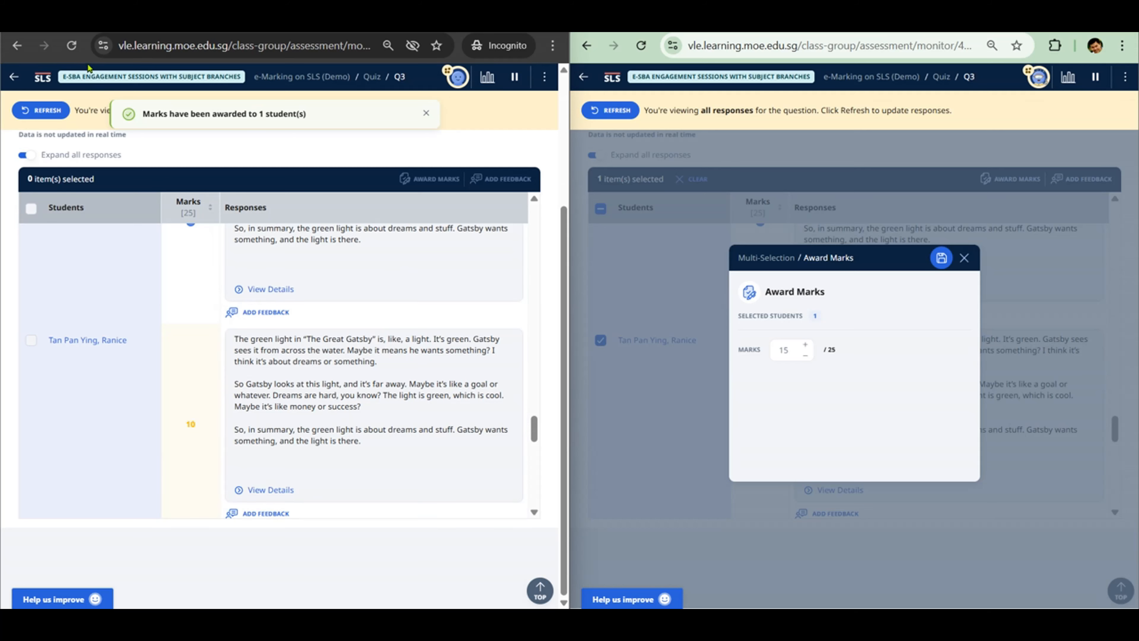
Refresh the Q3 responses in the first teacher's window and check the student's saved mark
{"action": "left_click", "coordinate": [44, 111]}
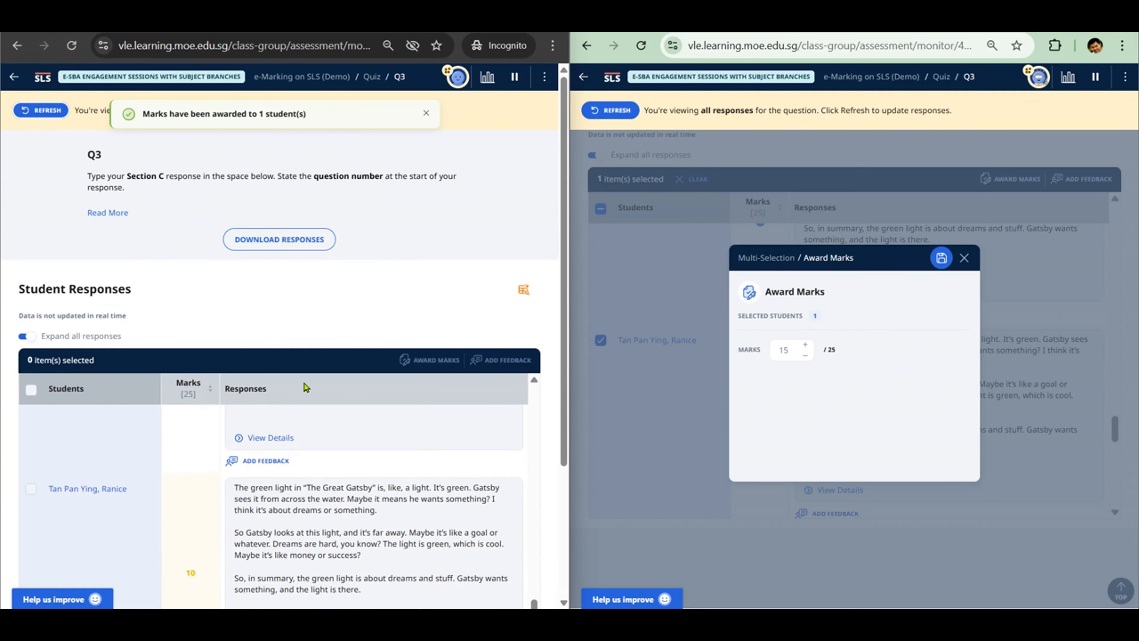
{"action": "scroll", "coordinate": [214, 453], "scroll_direction": "up", "scroll_amount": 2}
{"action": "scroll", "coordinate": [214, 527], "scroll_direction": "down", "scroll_amount": 2}
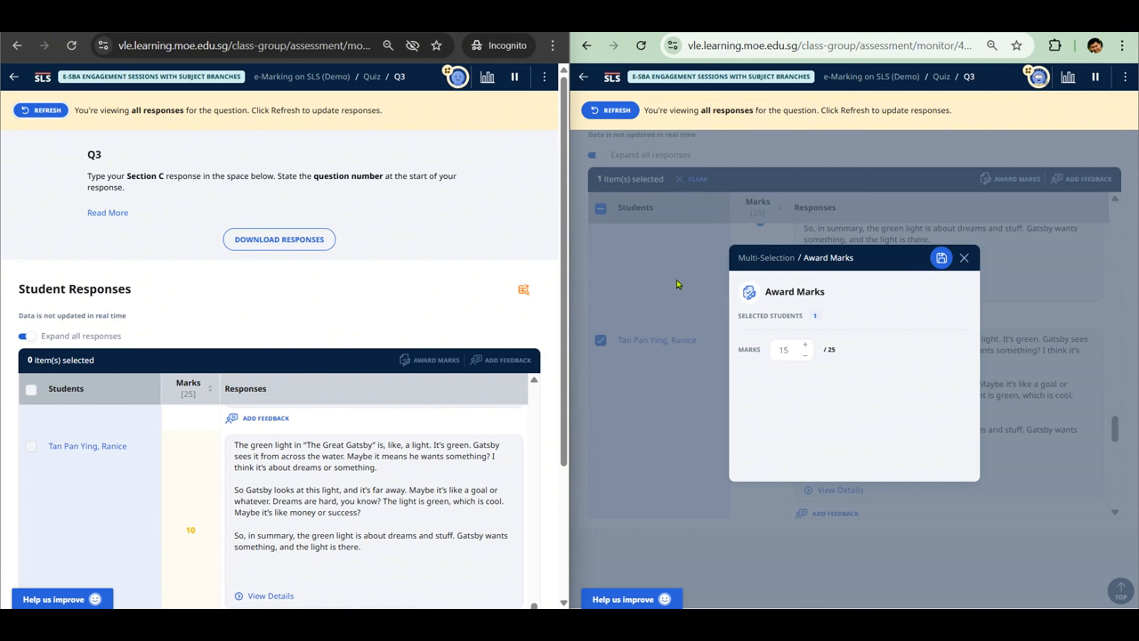
Close the second teacher's unsaved 15-mark entry and refresh the Q3 responses in that window
{"action": "left_click", "coordinate": [964, 258]}
{"action": "left_click", "coordinate": [920, 140]}
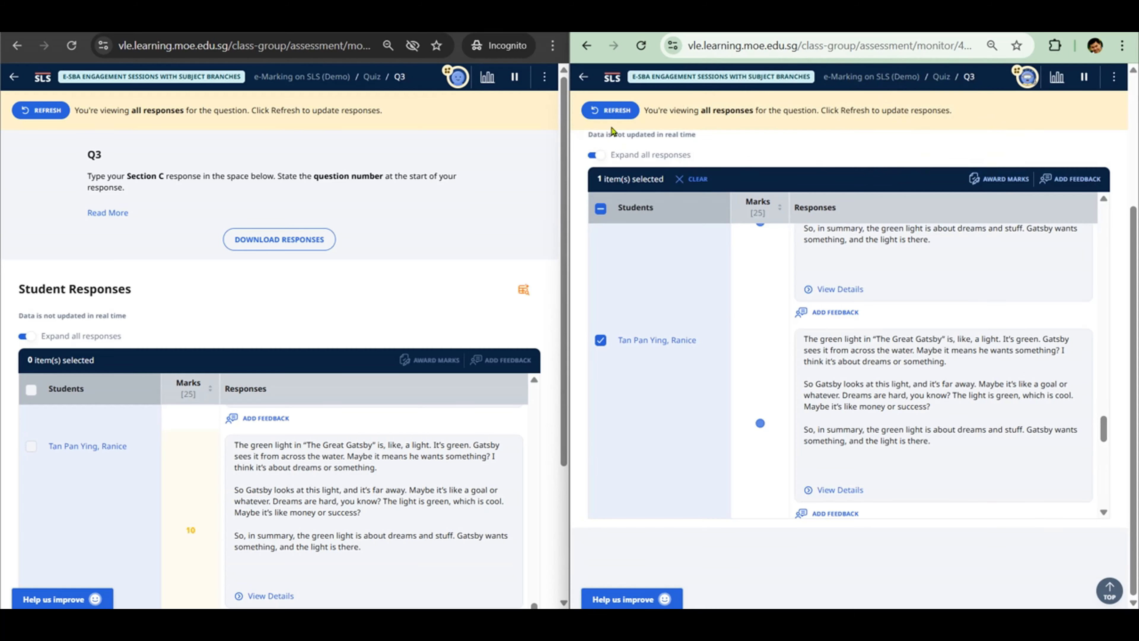
{"action": "left_click", "coordinate": [610, 112]}
{"action": "scroll", "coordinate": [797, 507], "scroll_direction": "down", "scroll_amount": 2}
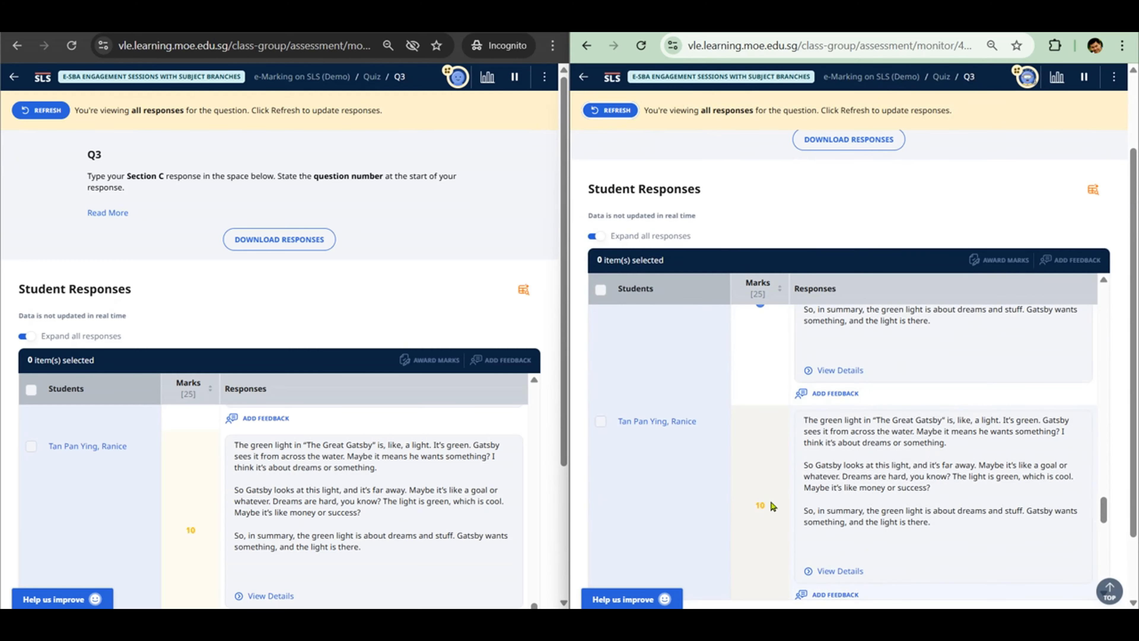
Override the student's Q3 mark with 15 out of 25 in the second teacher's window and save it
{"action": "left_click", "coordinate": [601, 422]}
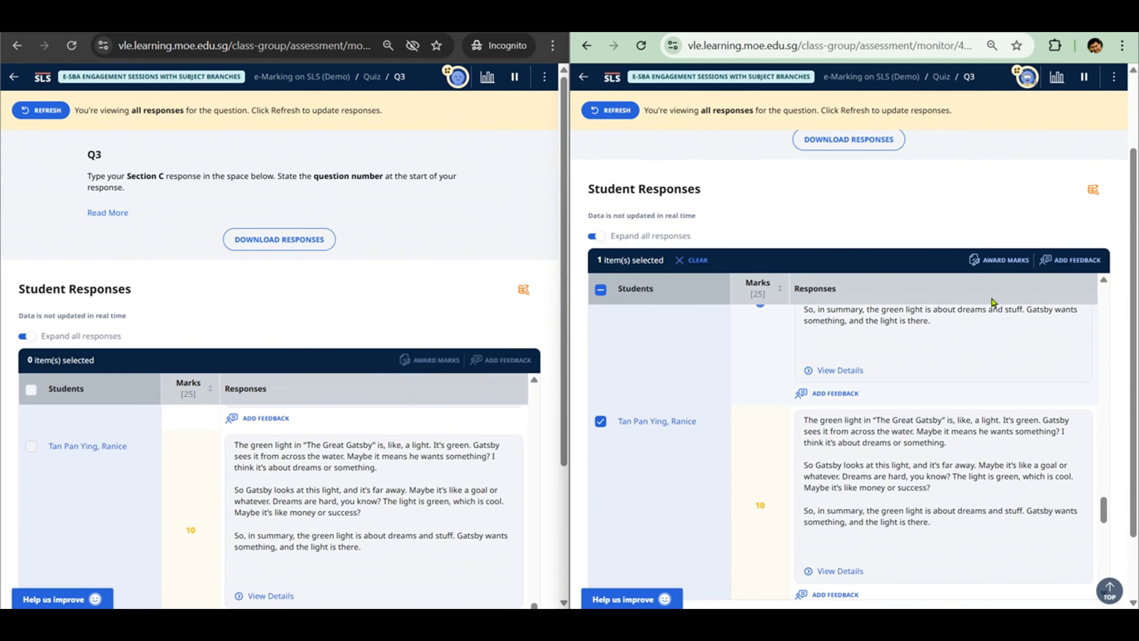
{"action": "left_click", "coordinate": [1010, 260]}
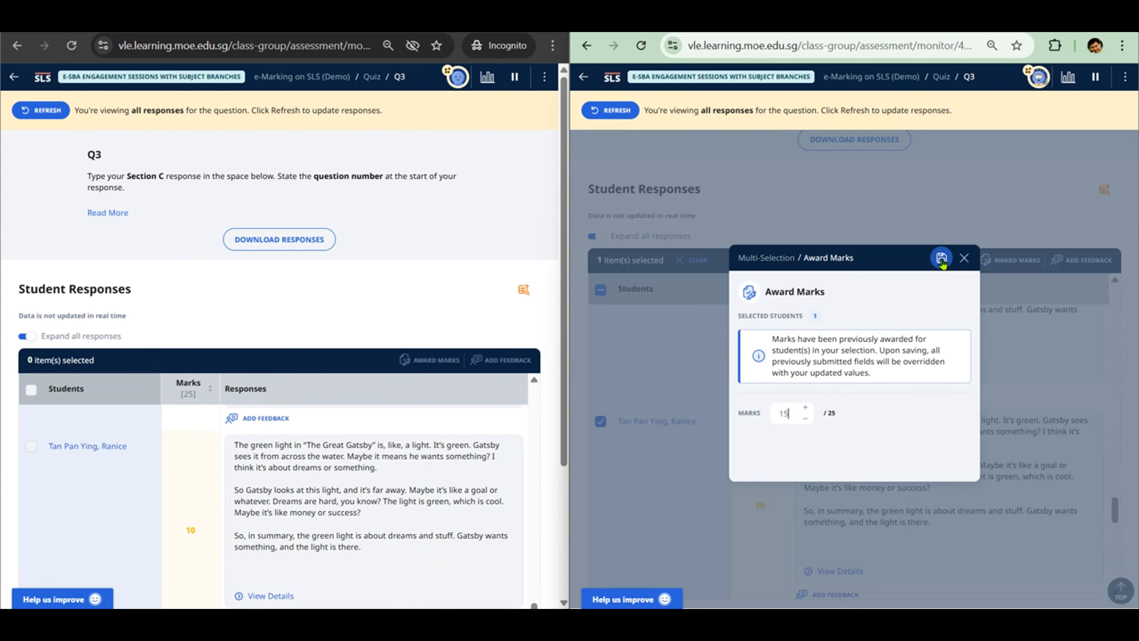
{"action": "type", "text": "15"}
{"action": "left_click", "coordinate": [941, 259]}
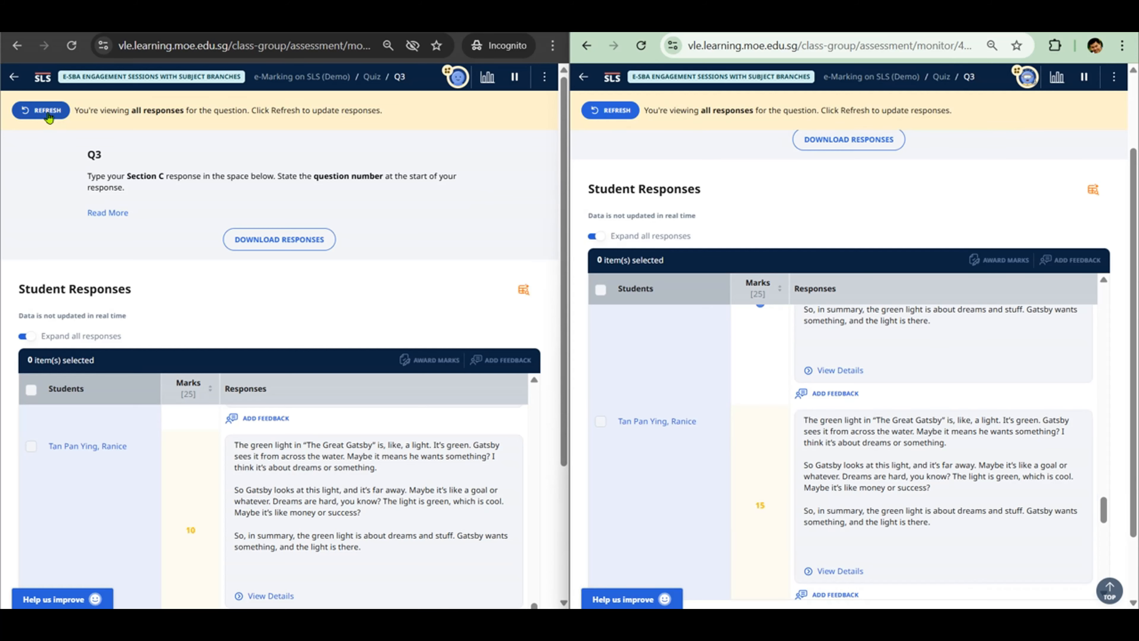
Refresh the first teacher's Q3 responses to check the mark awarded by the second teacher
{"action": "left_click", "coordinate": [47, 113]}
{"action": "scroll", "coordinate": [374, 492], "scroll_direction": "down", "scroll_amount": 1}
{"action": "scroll", "coordinate": [374, 491], "scroll_direction": "down", "scroll_amount": 1}
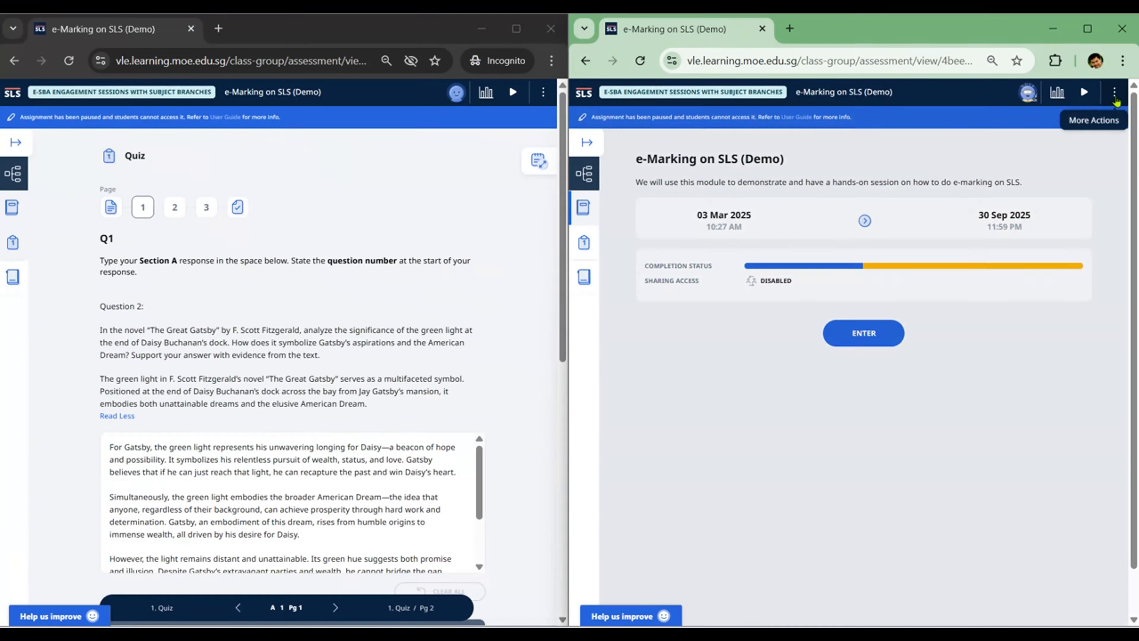
Open the e-Marking on SLS (Demo) assignment for editing in the second teacher's window and activate the Q1 question body
{"action": "left_click", "coordinate": [1114, 92]}
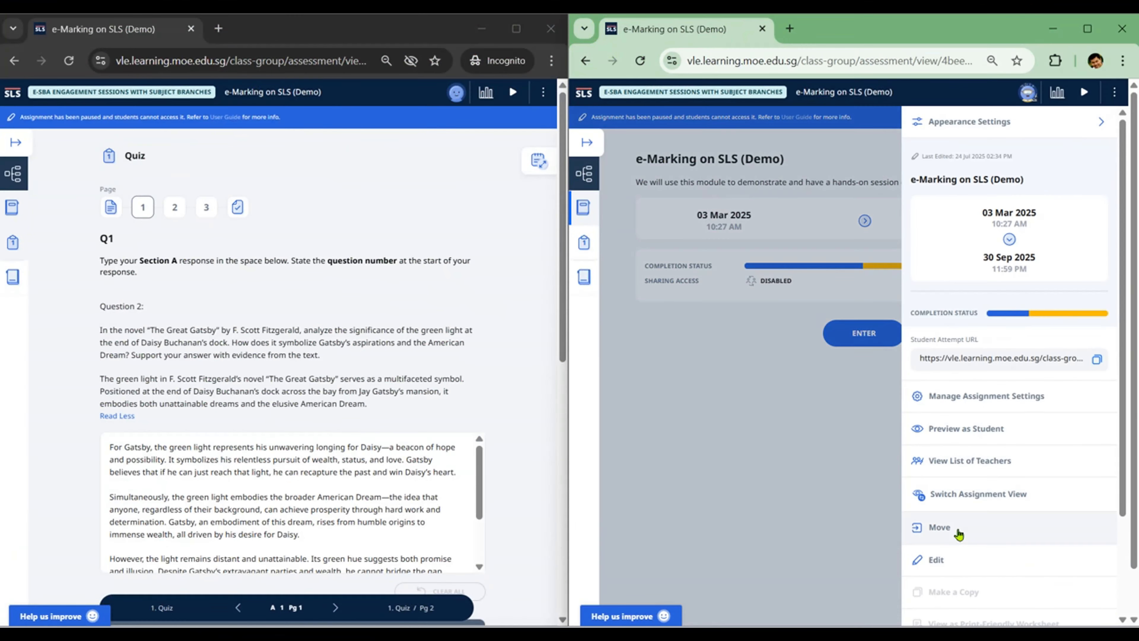
{"action": "left_click", "coordinate": [961, 560]}
{"action": "left_click", "coordinate": [890, 493]}
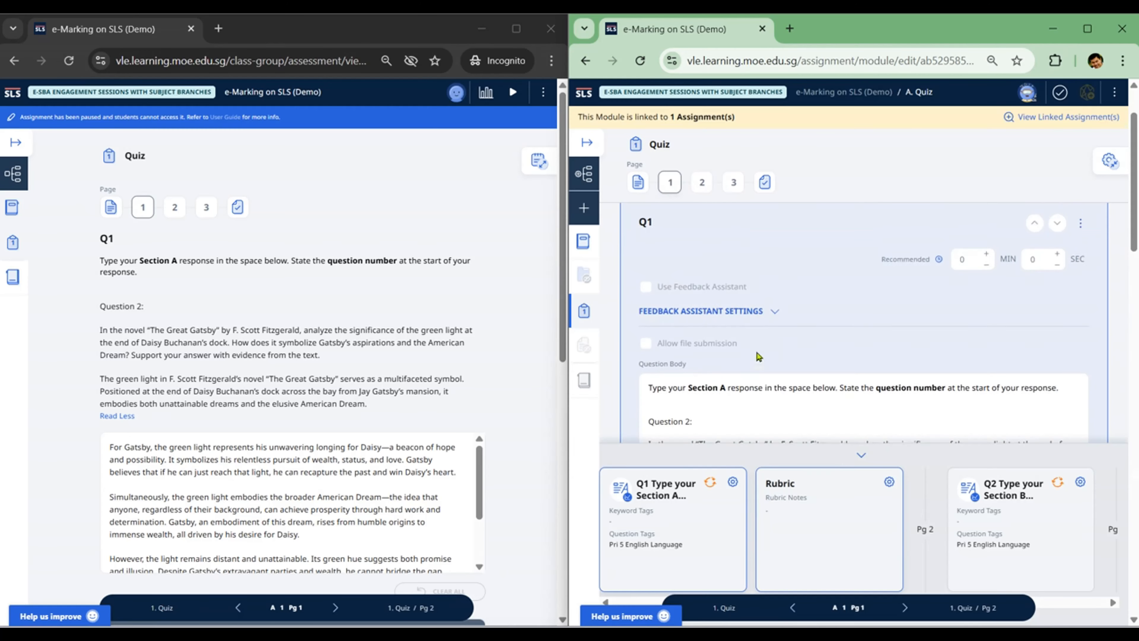
{"action": "left_click", "coordinate": [671, 360]}
Try to edit the same assignment in the first teacher's window, then return to the quiz page
{"action": "left_click", "coordinate": [390, 560]}
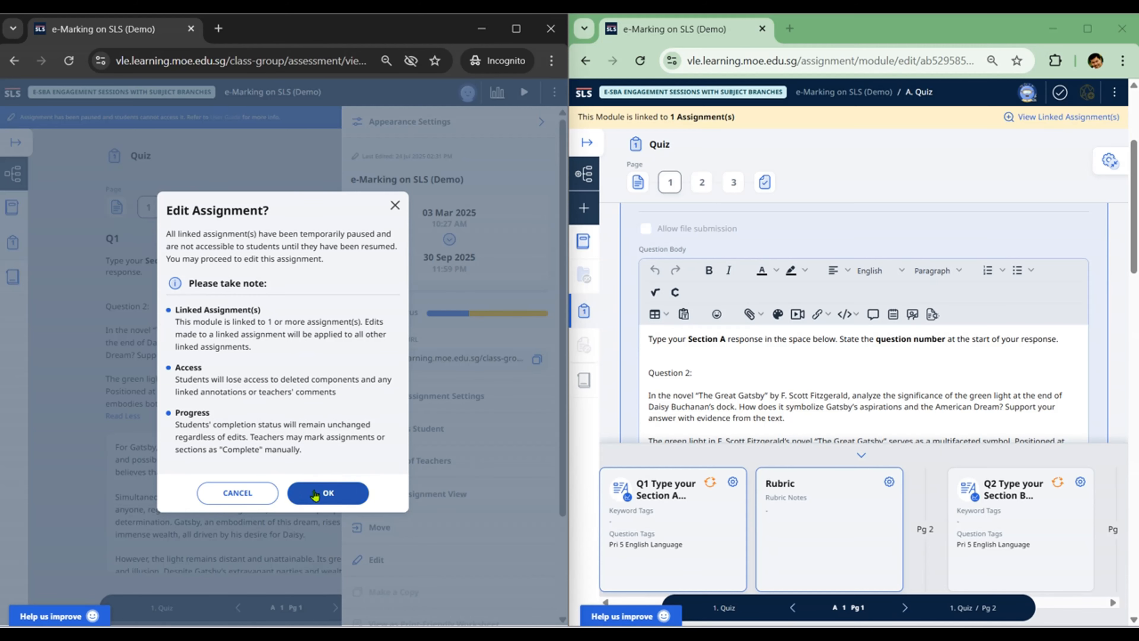
{"action": "left_click", "coordinate": [296, 493]}
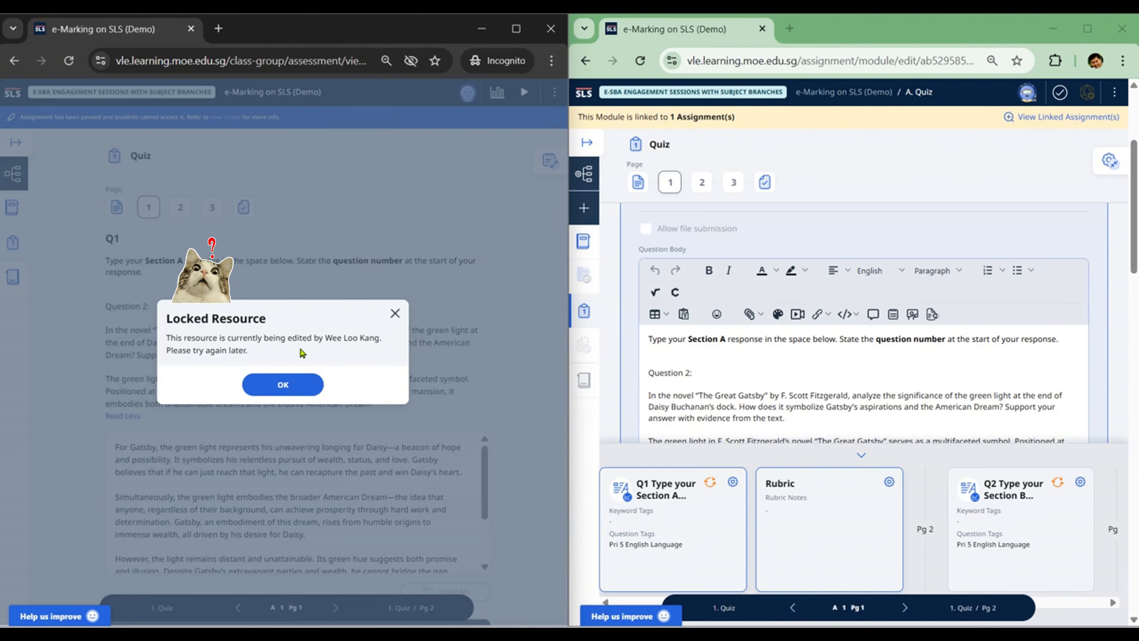
{"action": "left_click", "coordinate": [282, 385]}
{"action": "left_click", "coordinate": [540, 104]}
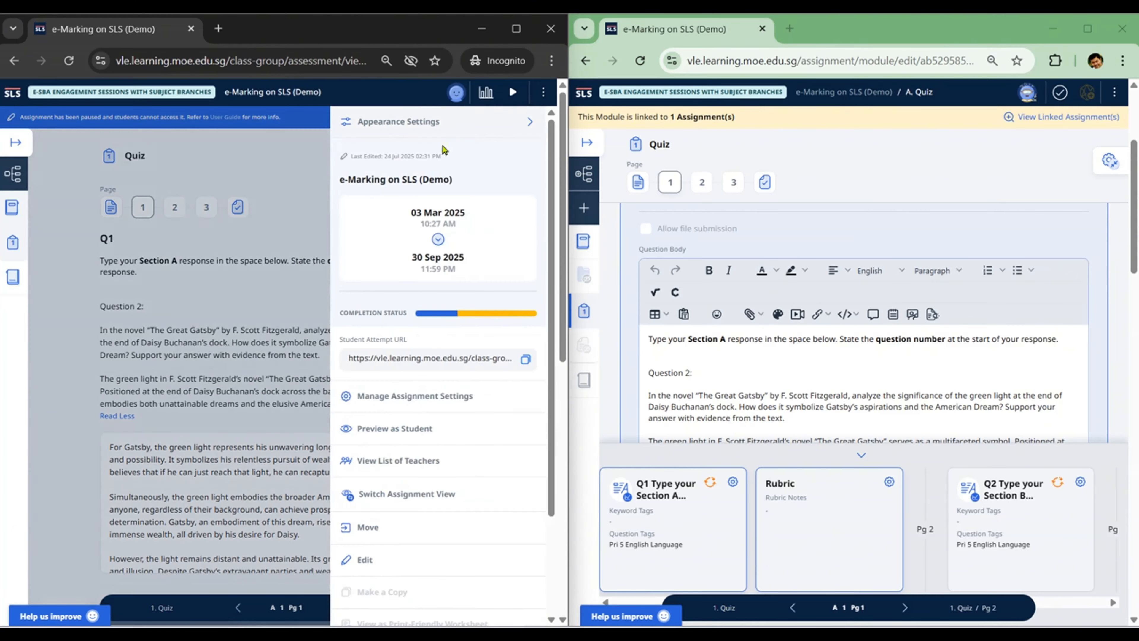
{"action": "left_click", "coordinate": [170, 211]}
Go to page 2 of the quiz in the first teacher's window and view all responses to Q2
{"action": "left_click", "coordinate": [175, 208]}
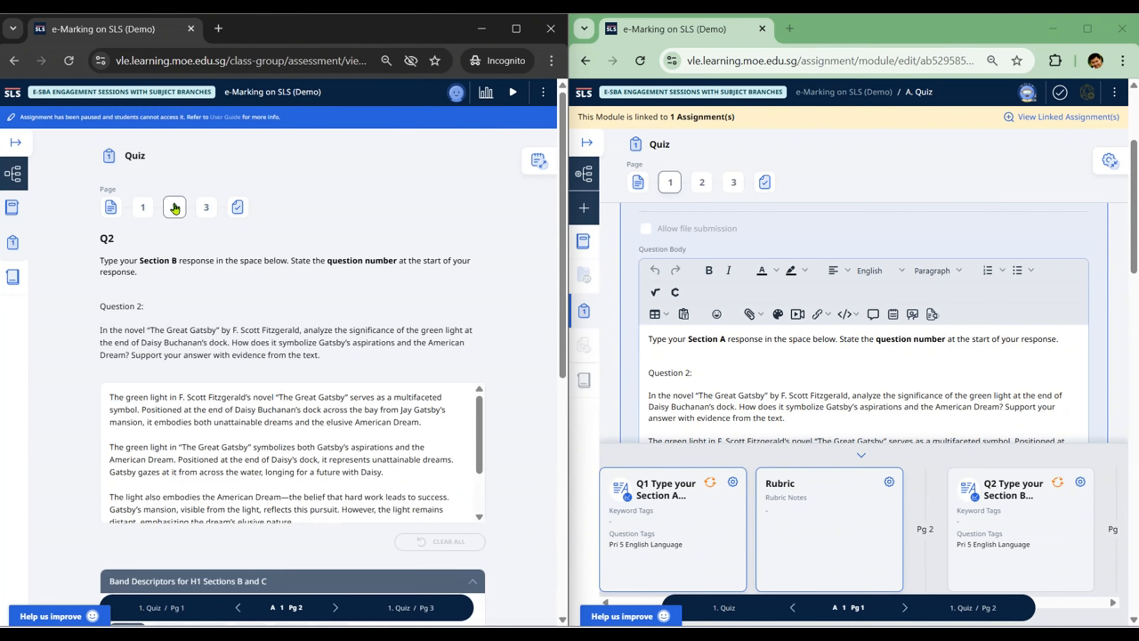
{"action": "scroll", "coordinate": [513, 341], "scroll_direction": "down", "scroll_amount": 4}
{"action": "scroll", "coordinate": [519, 371], "scroll_direction": "down", "scroll_amount": 7}
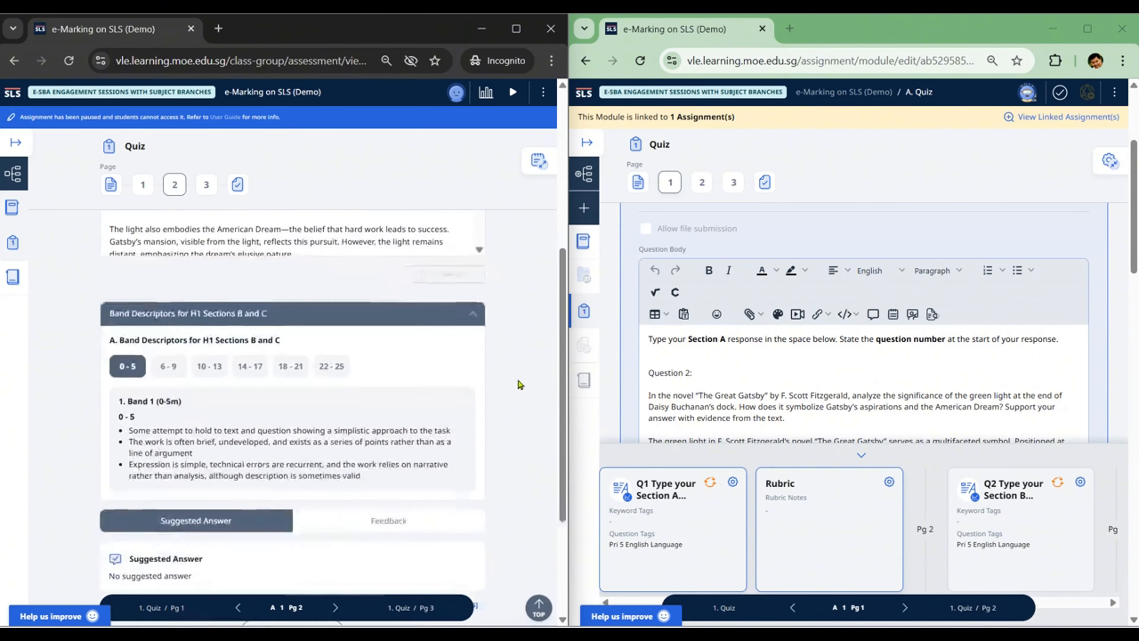
{"action": "left_click", "coordinate": [296, 467]}
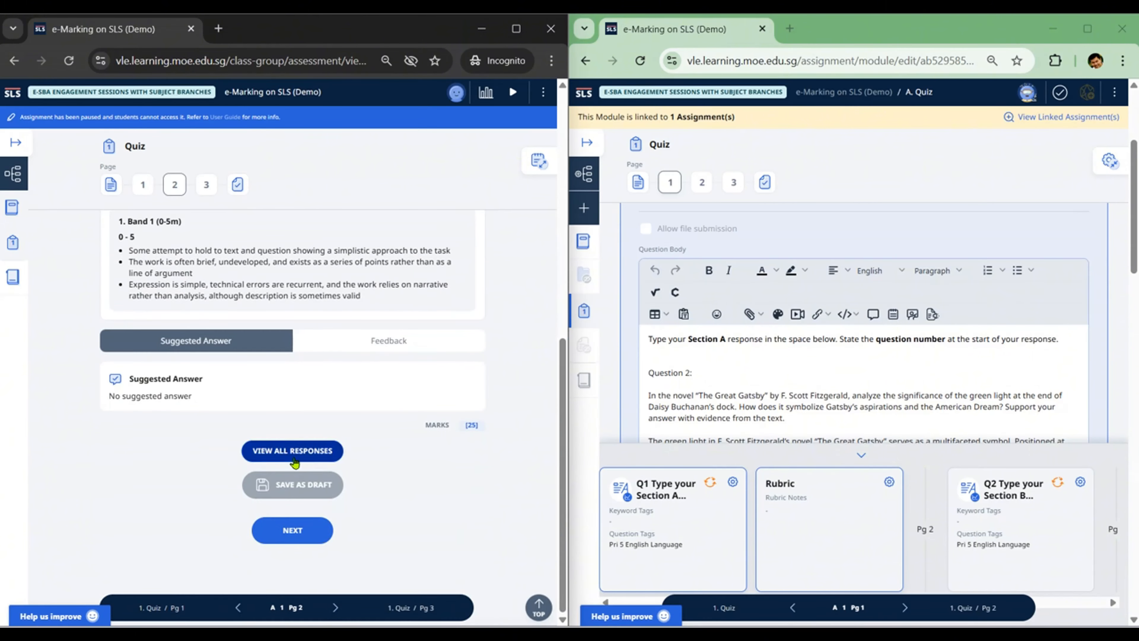
Select one student's Q2 response, set the band descriptor mark to 22 in the 22-25 band, and review the descriptors
{"action": "left_click", "coordinate": [27, 449]}
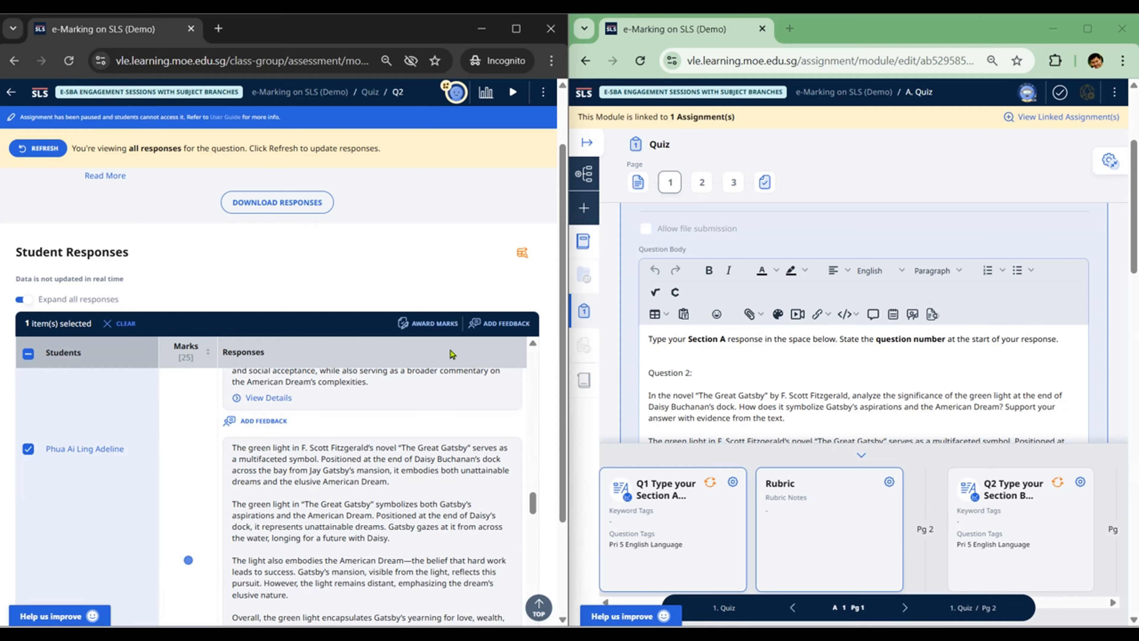
{"action": "left_click", "coordinate": [428, 324]}
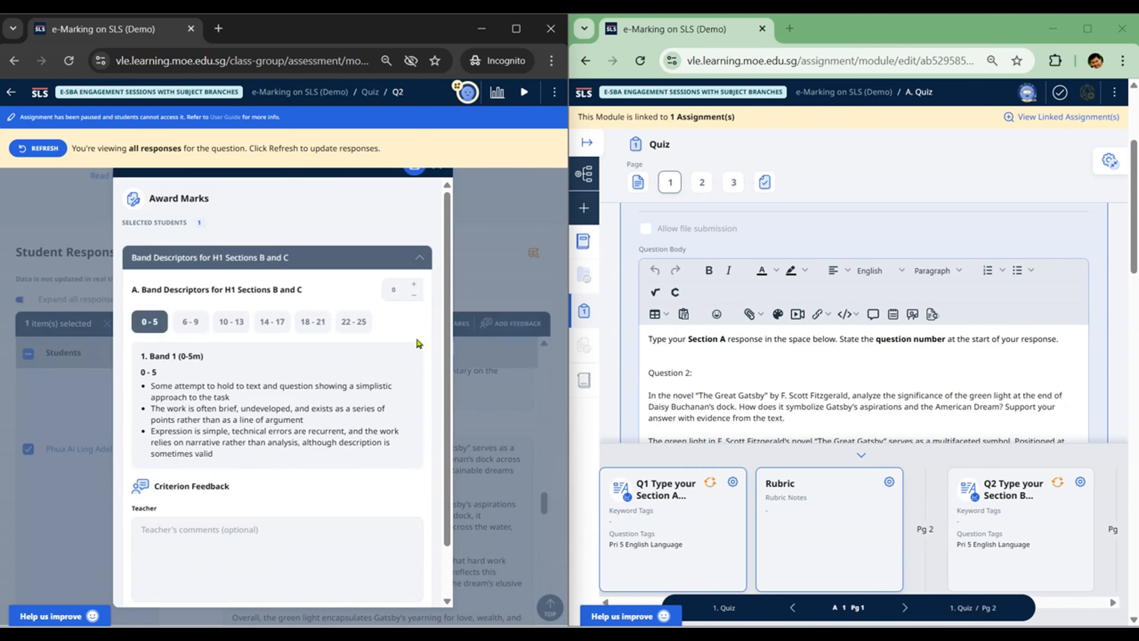
{"action": "left_click", "coordinate": [314, 322]}
{"action": "left_click", "coordinate": [415, 285]}
{"action": "left_click", "coordinate": [415, 285]}
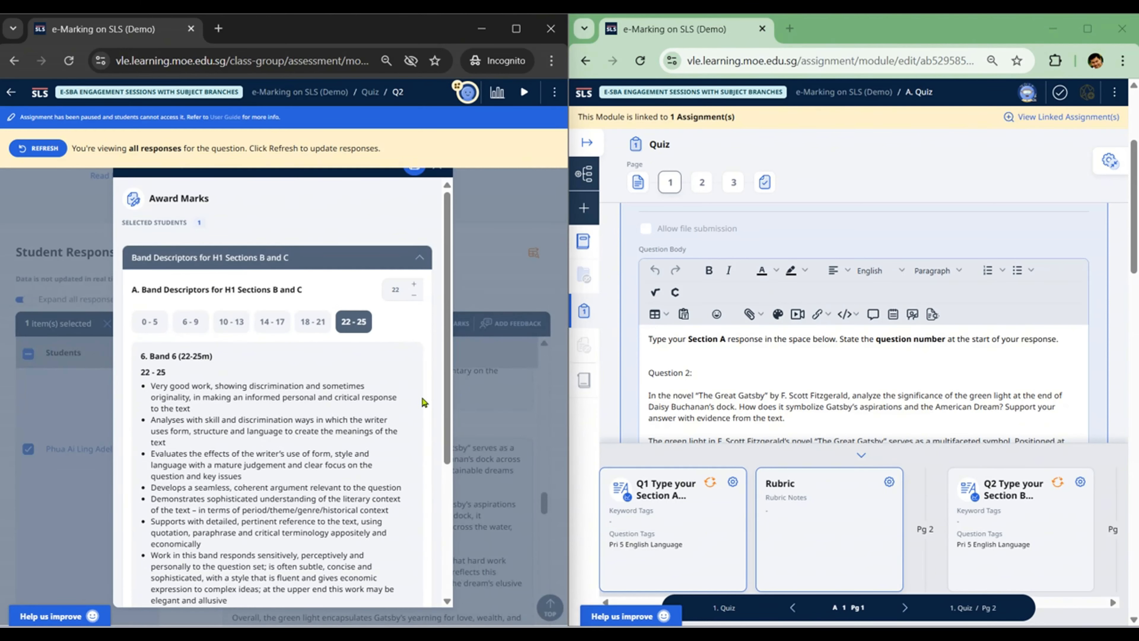
{"action": "scroll", "coordinate": [422, 397], "scroll_direction": "down", "scroll_amount": 5}
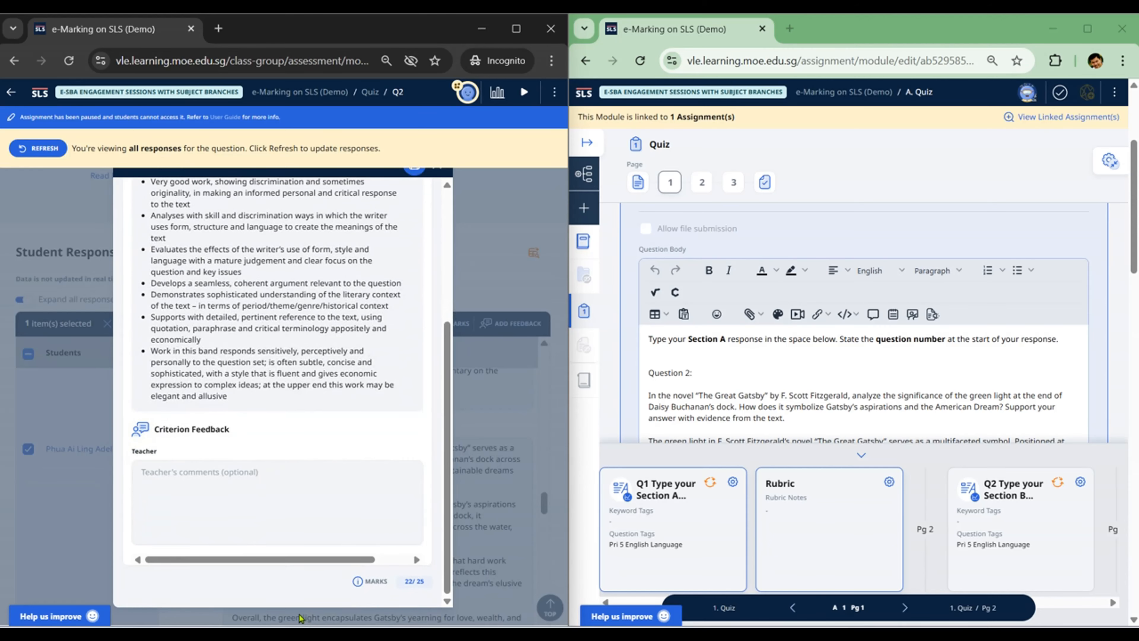
{"action": "scroll", "coordinate": [366, 434], "scroll_direction": "up", "scroll_amount": 3}
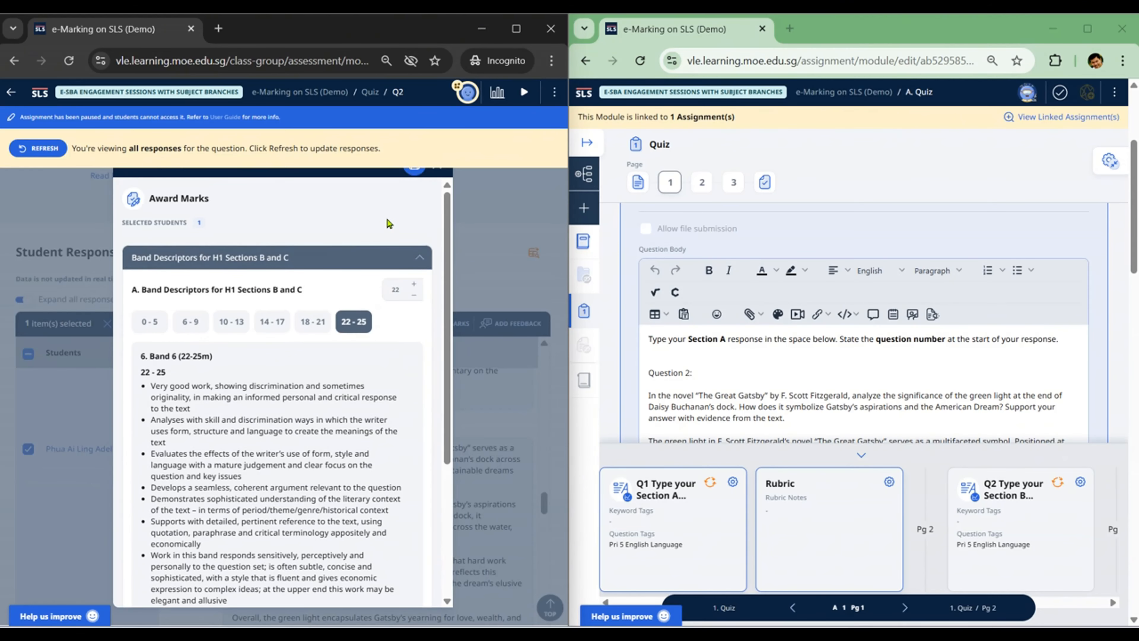
Raise the selected student's Q2 mark to 25, save it, and check it in the response list
{"action": "left_click", "coordinate": [414, 284]}
{"action": "left_click", "coordinate": [414, 284]}
{"action": "left_click", "coordinate": [414, 284]}
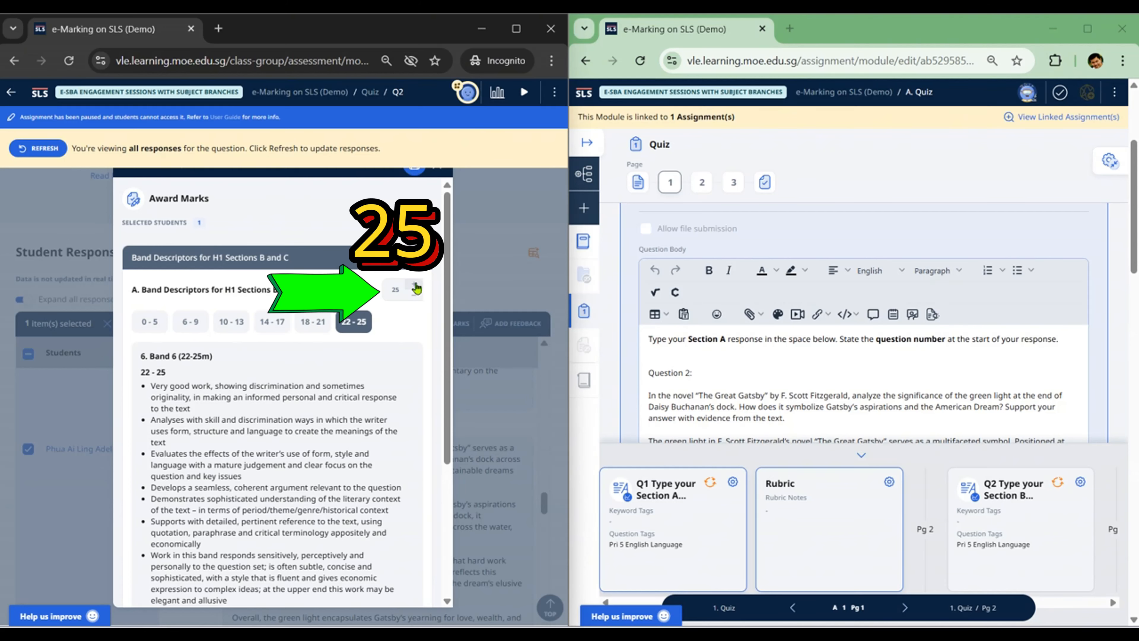
{"action": "left_click", "coordinate": [413, 173]}
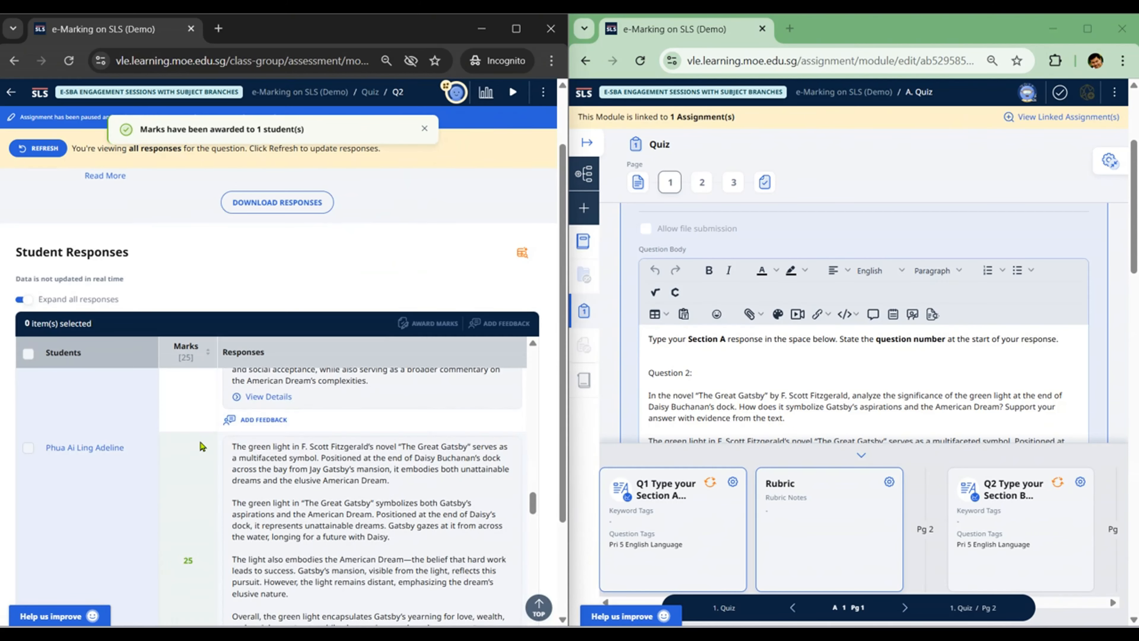
{"action": "scroll", "coordinate": [201, 450], "scroll_direction": "up", "scroll_amount": 2}
{"action": "scroll", "coordinate": [198, 452], "scroll_direction": "down", "scroll_amount": 3}
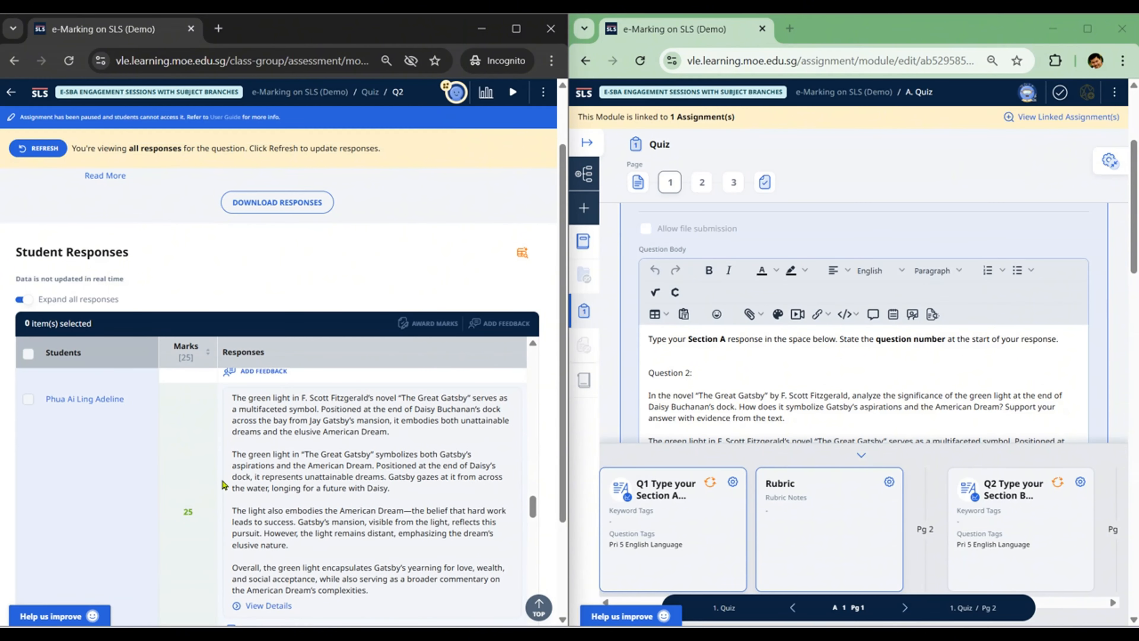
Exit the second teacher's assignment editor, choosing to resume all linked assignments and mark them as incomplete for students
{"action": "left_click", "coordinate": [825, 349]}
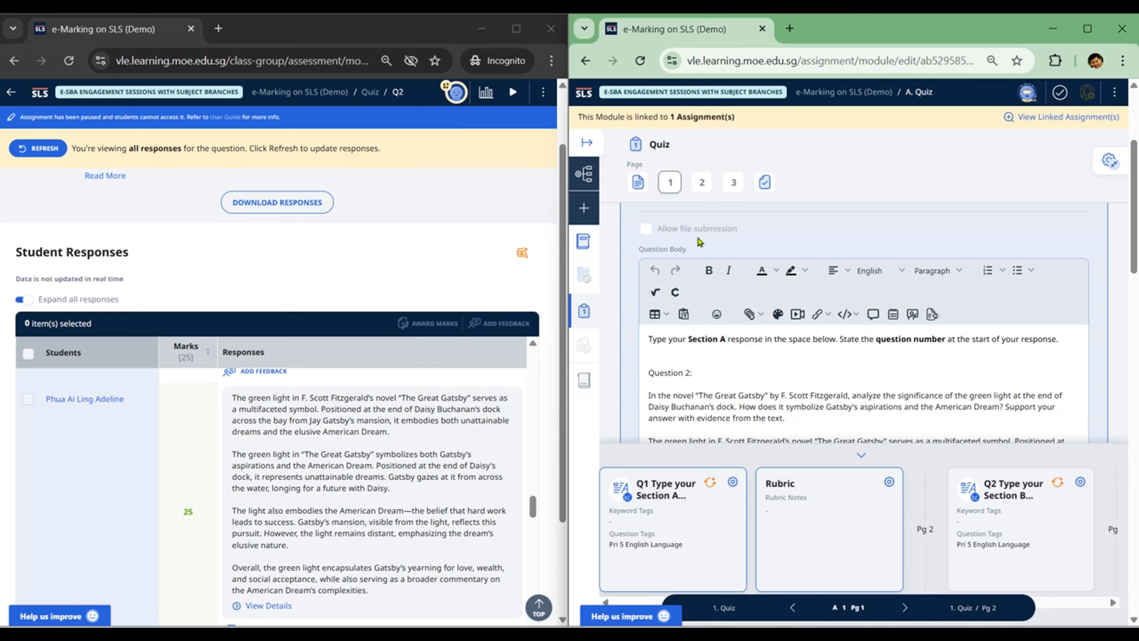
{"action": "left_click", "coordinate": [1061, 93]}
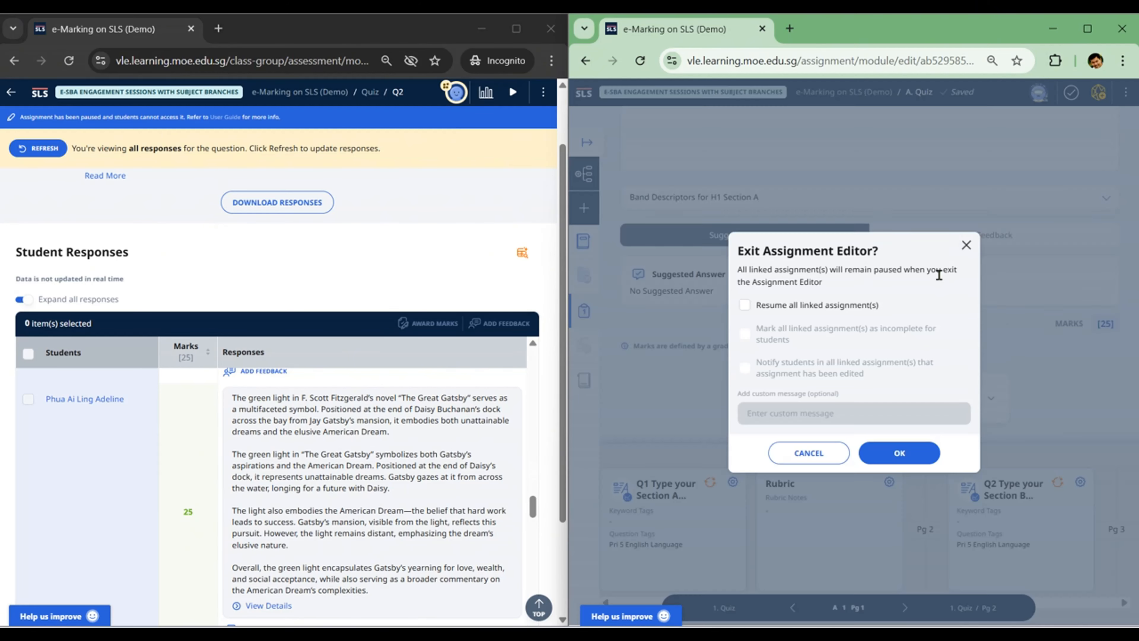
{"action": "left_click", "coordinate": [804, 305]}
{"action": "left_click", "coordinate": [796, 335]}
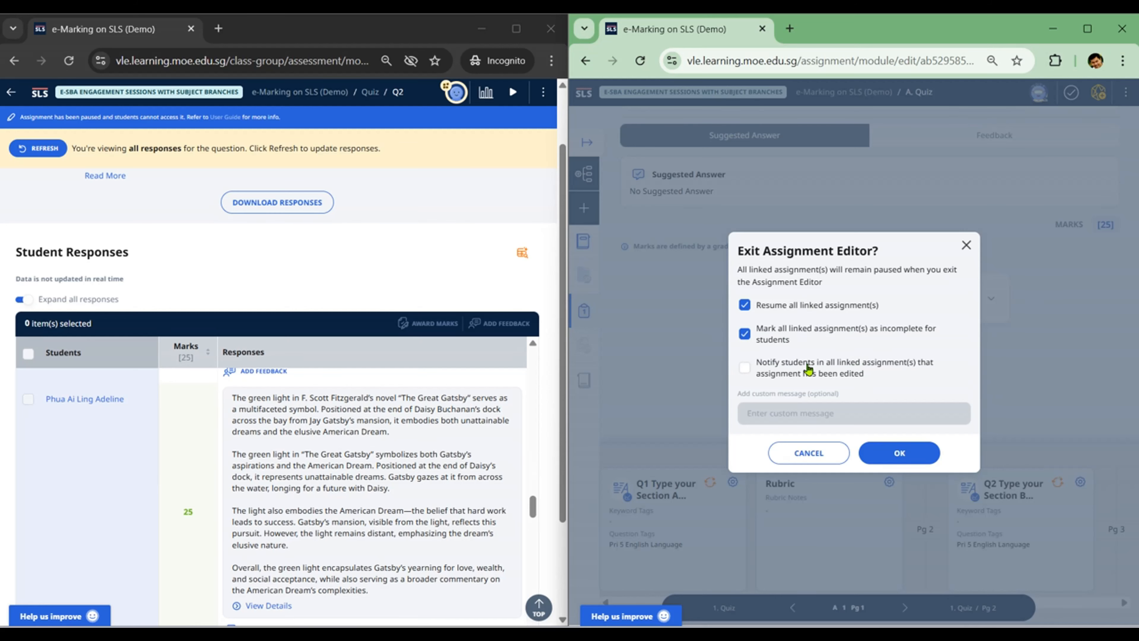
{"action": "left_click", "coordinate": [878, 445]}
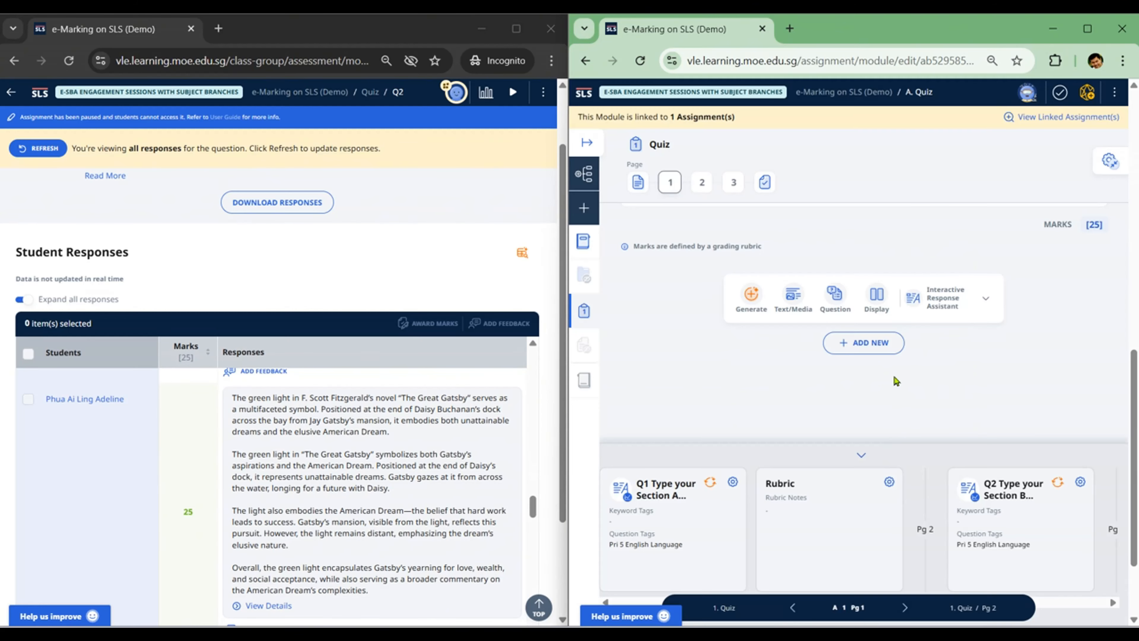